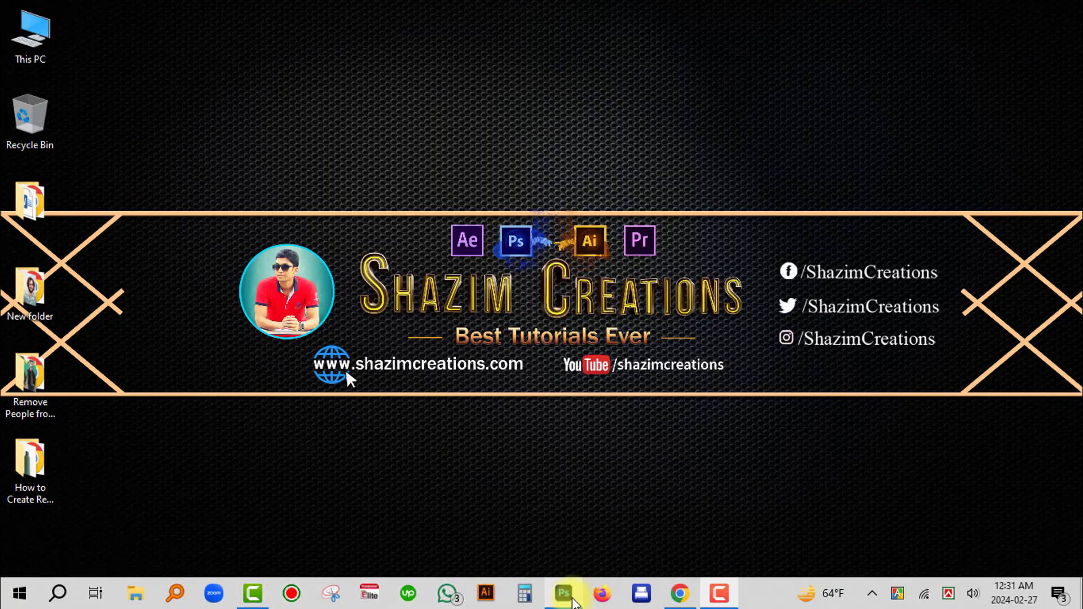
Bring Photoshop forward and open the Unsplash portrait JPG from New folder on the desktop
click(564, 593)
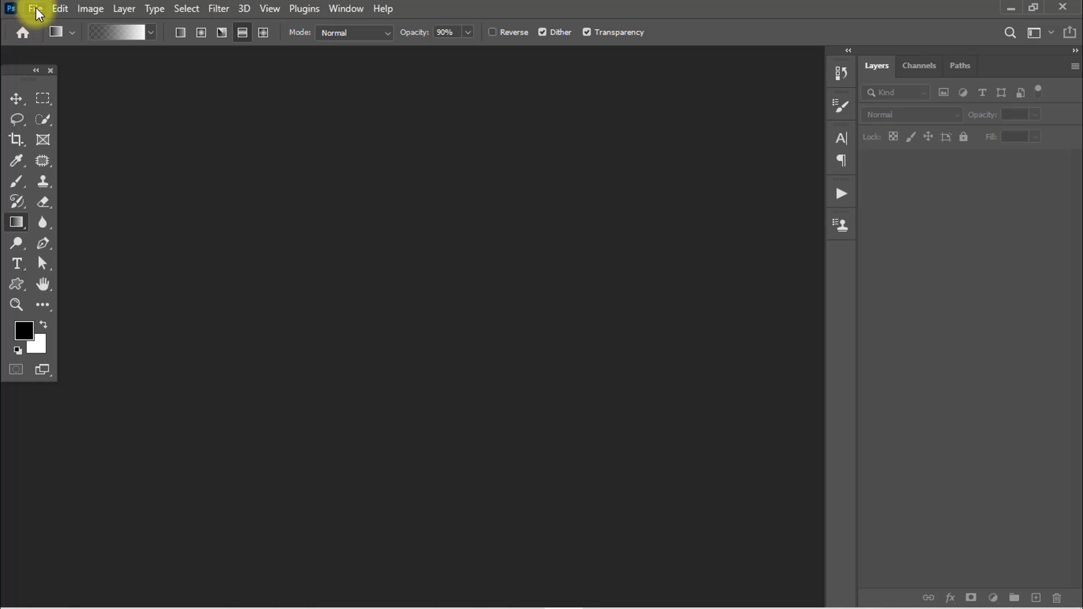
click(35, 9)
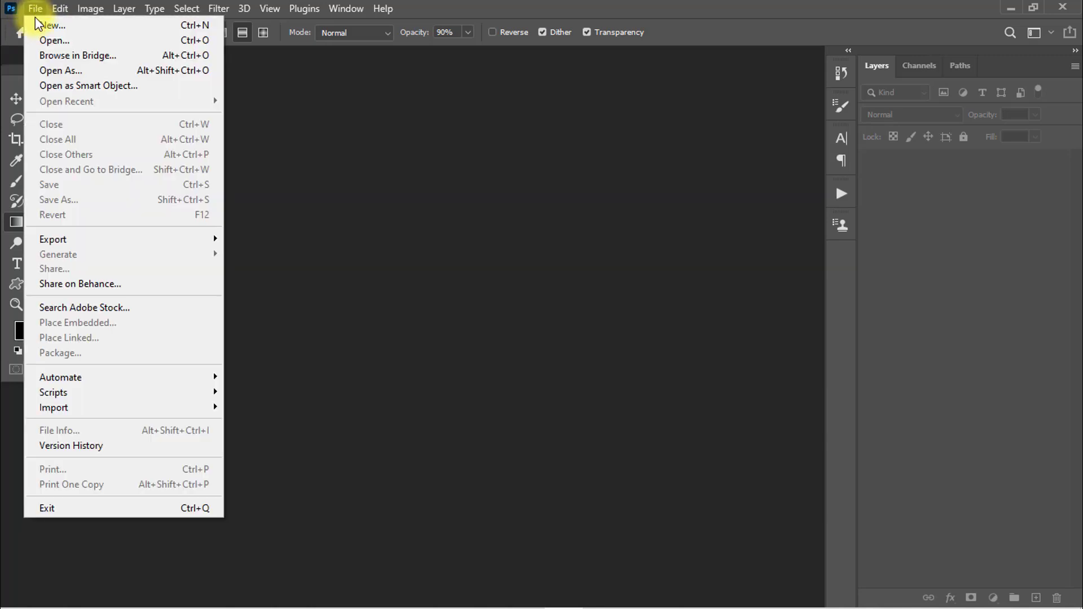
click(97, 42)
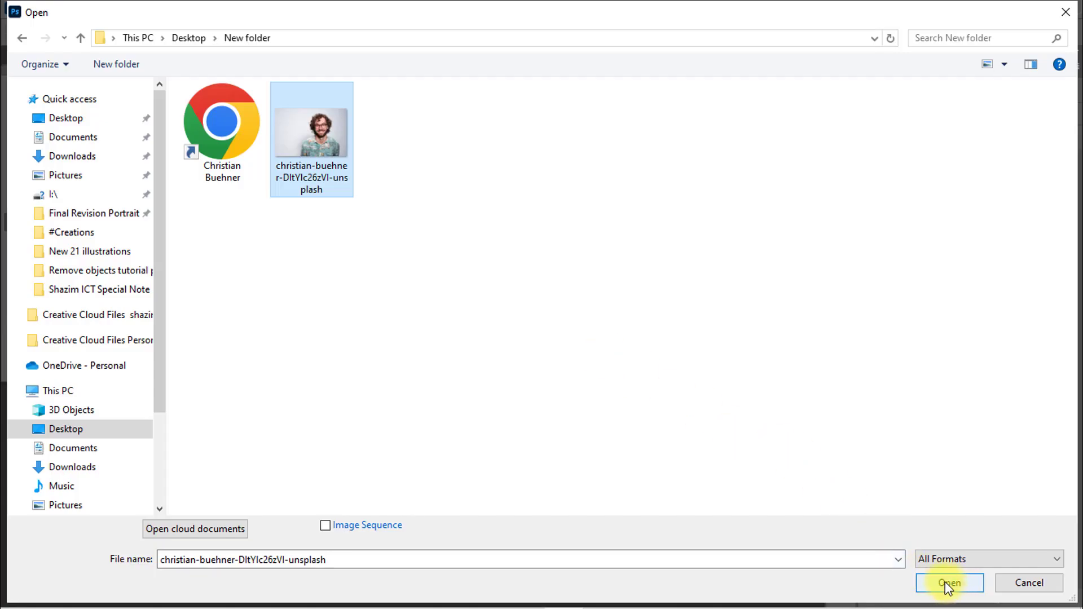
click(941, 585)
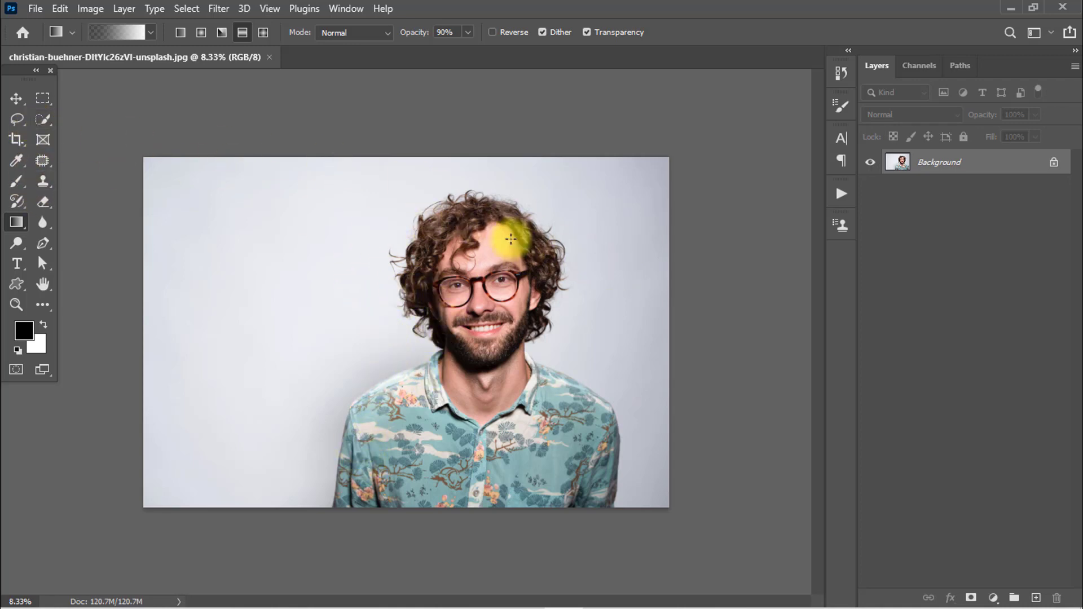
Zoom in and paint a quick selection over the man's hair, head and face
click(43, 119)
click(116, 134)
key(ctrl+plus)
drag(432, 207, 435, 387)
scroll(387, 242, up, 1)
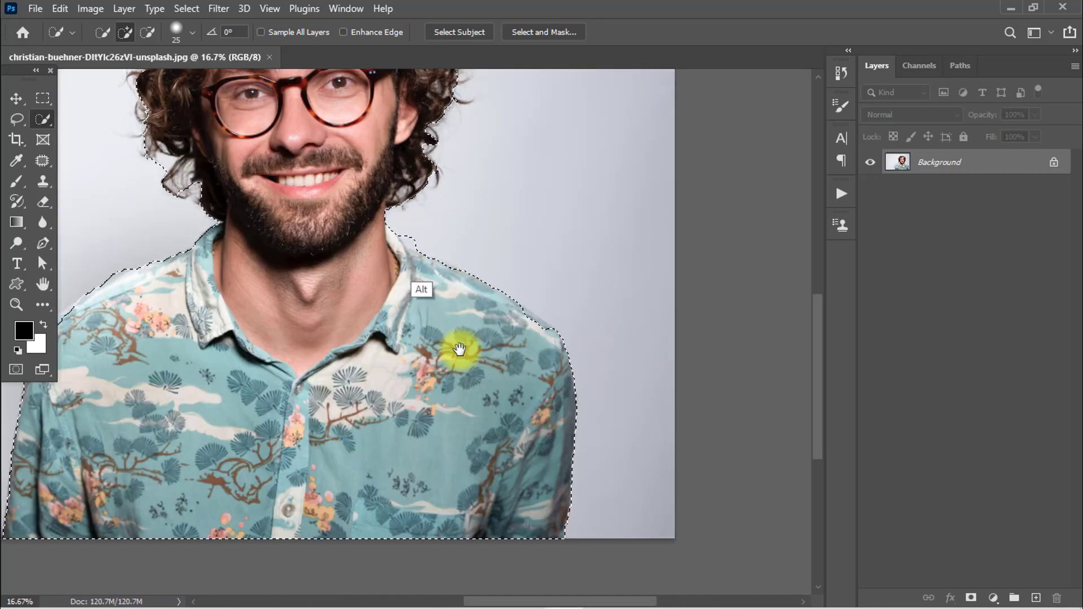
Remove the neck background, add the shoulder and hair edges, and enter Select and Mask
key(alt)
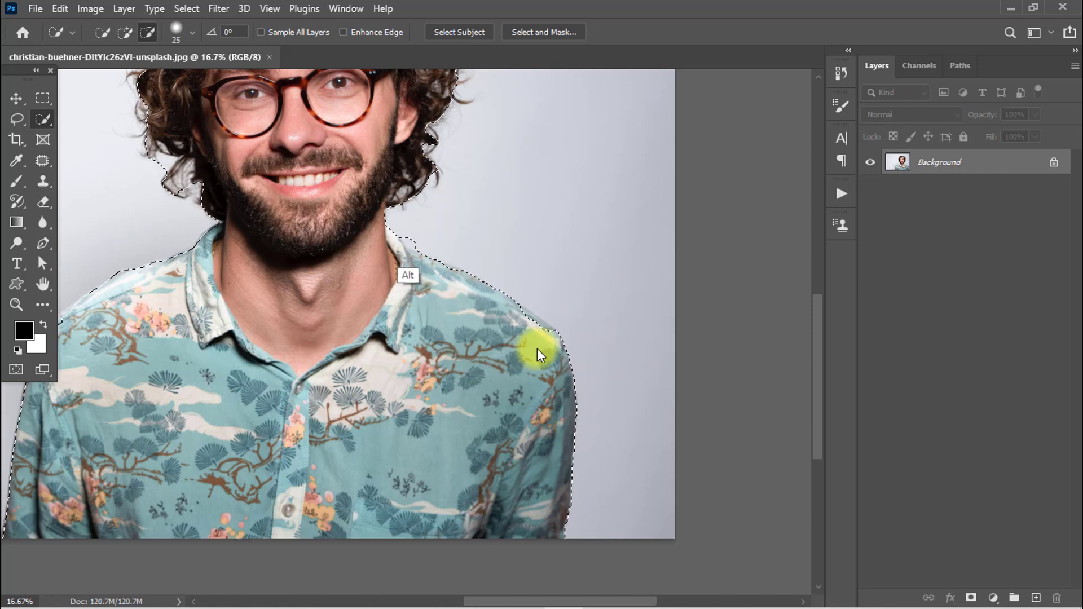
alt+click(418, 239)
key(shift)
shift+click(515, 308)
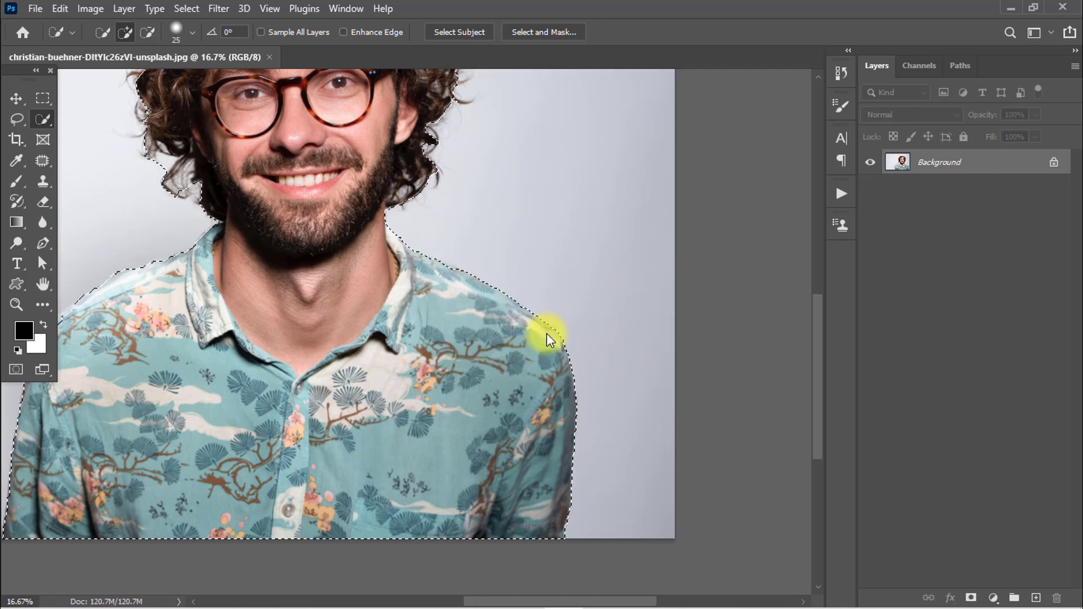
scroll(523, 375, up, 5)
key(ctrl+alt+r)
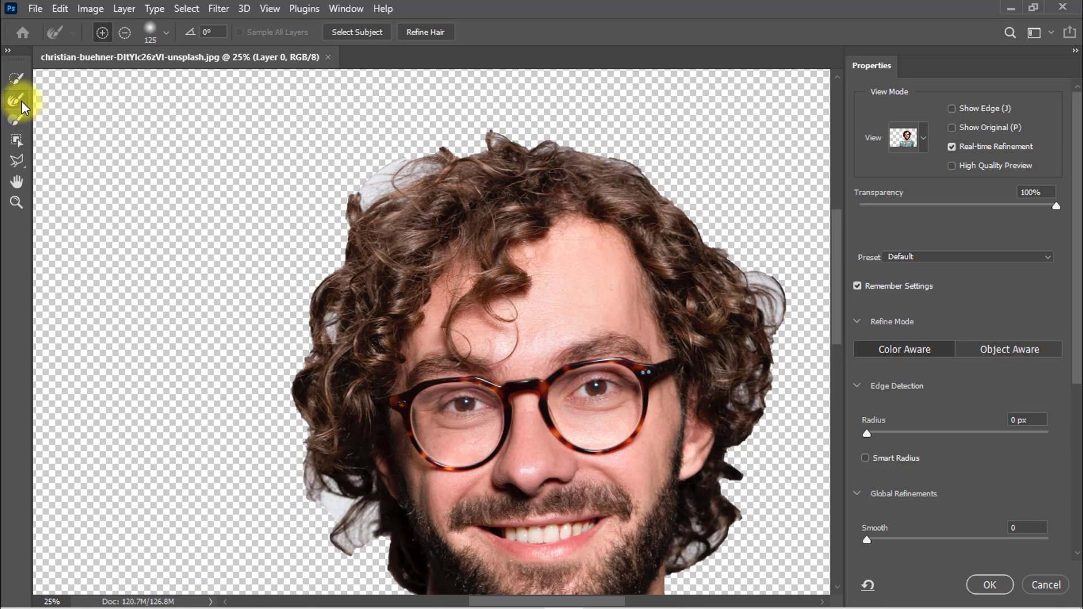
Brush over the curly hair edges with the Refine Edge Brush in add mode
click(15, 99)
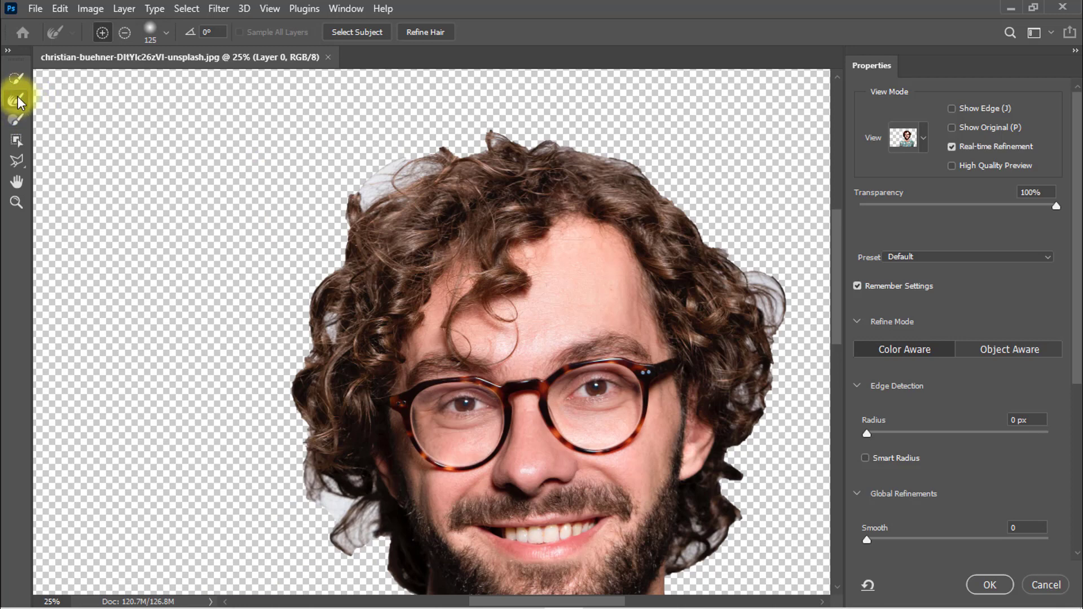
click(102, 33)
key(bracketleft)
key(bracketleft)
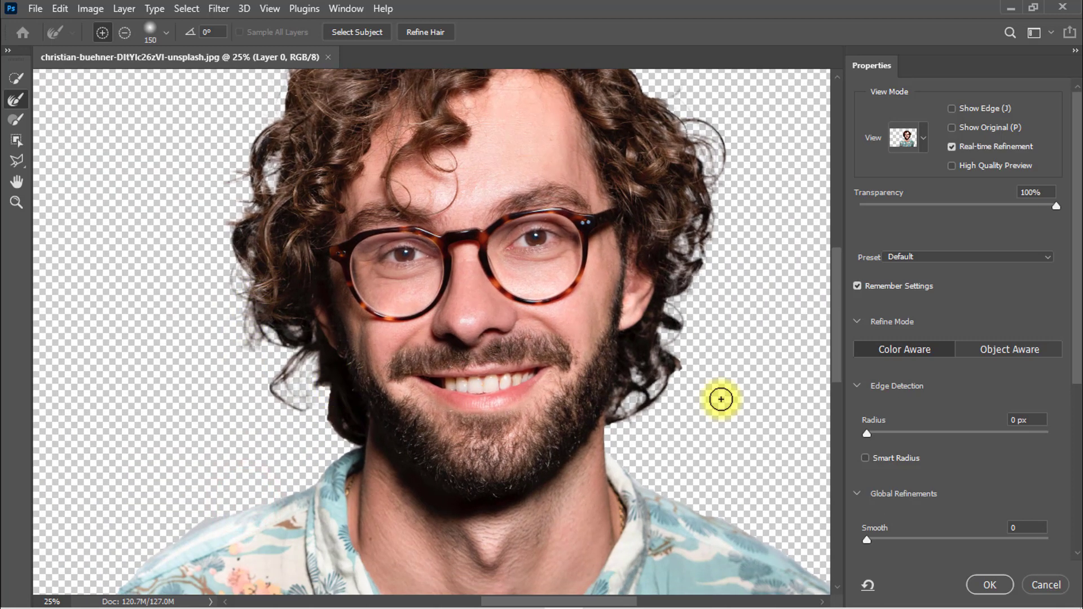
scroll(983, 547, down, 5)
Output the refined selection to a New Layer and apply it
click(934, 544)
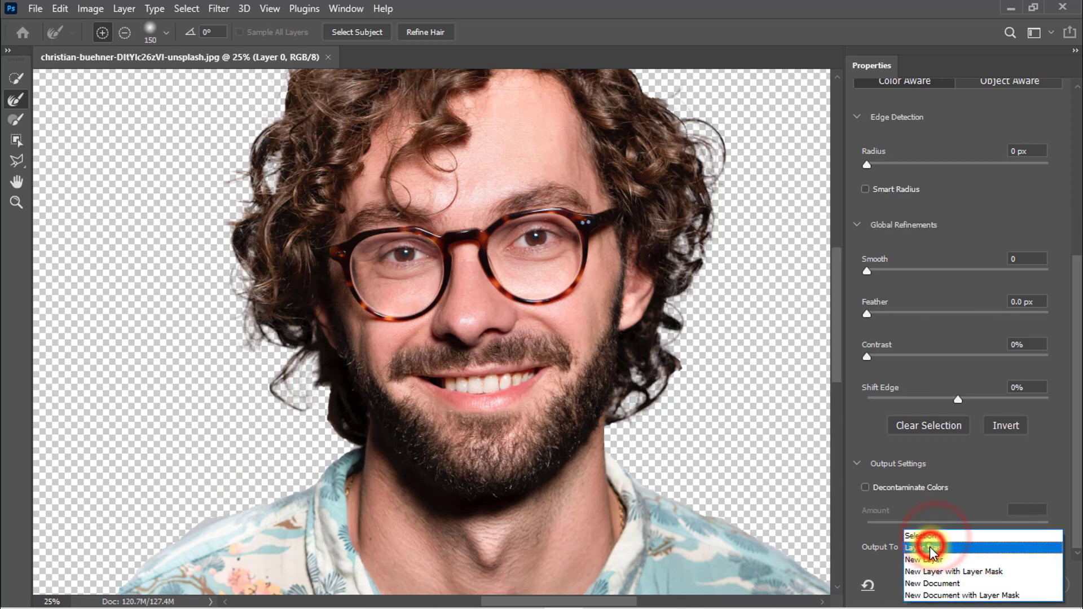
click(969, 574)
click(952, 576)
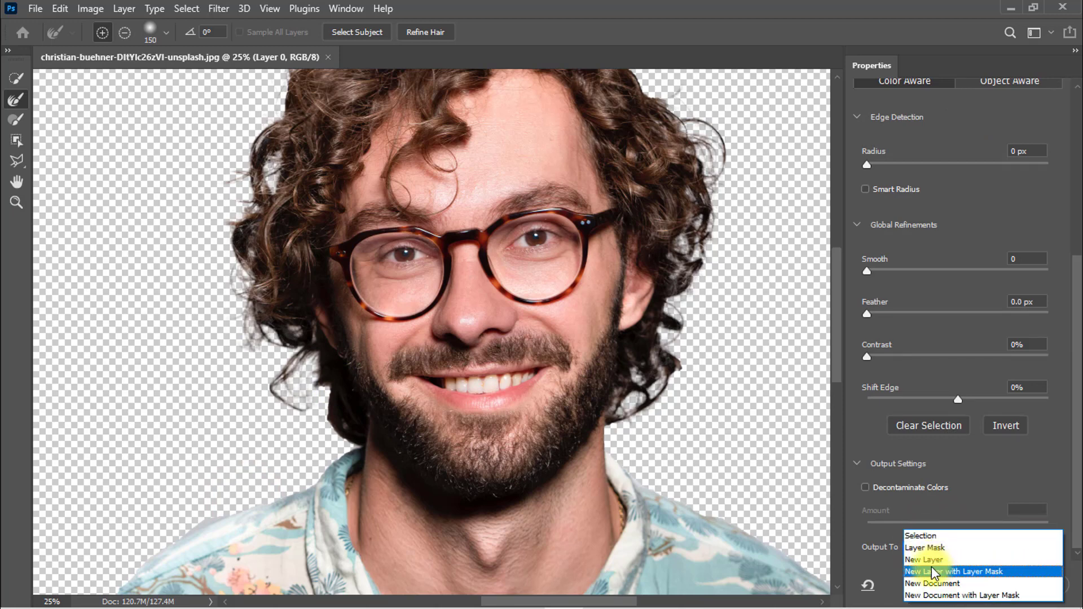
click(931, 561)
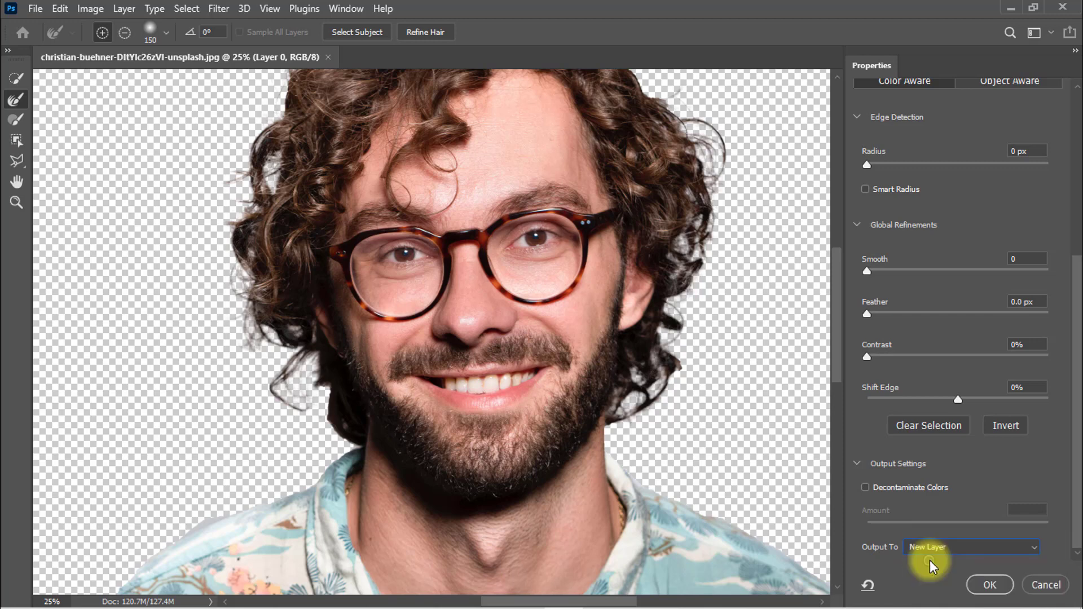
click(988, 587)
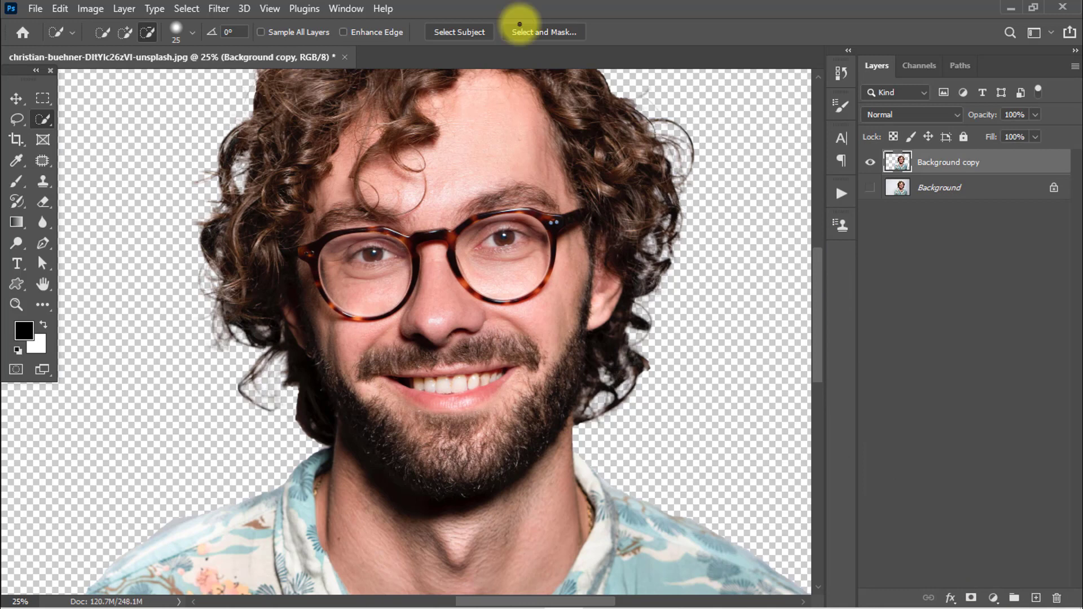
Duplicate the cut-out layer with Ctrl+J, naming the top copy 'Subject' and the lower 'Drop Shadow'
key(ctrl+j)
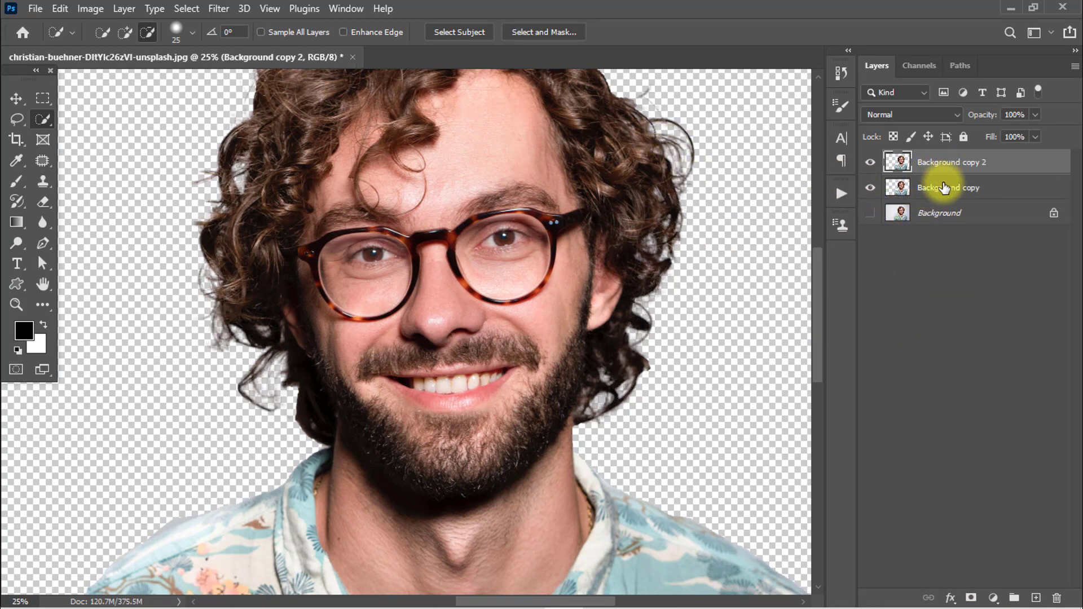
double_click(950, 163)
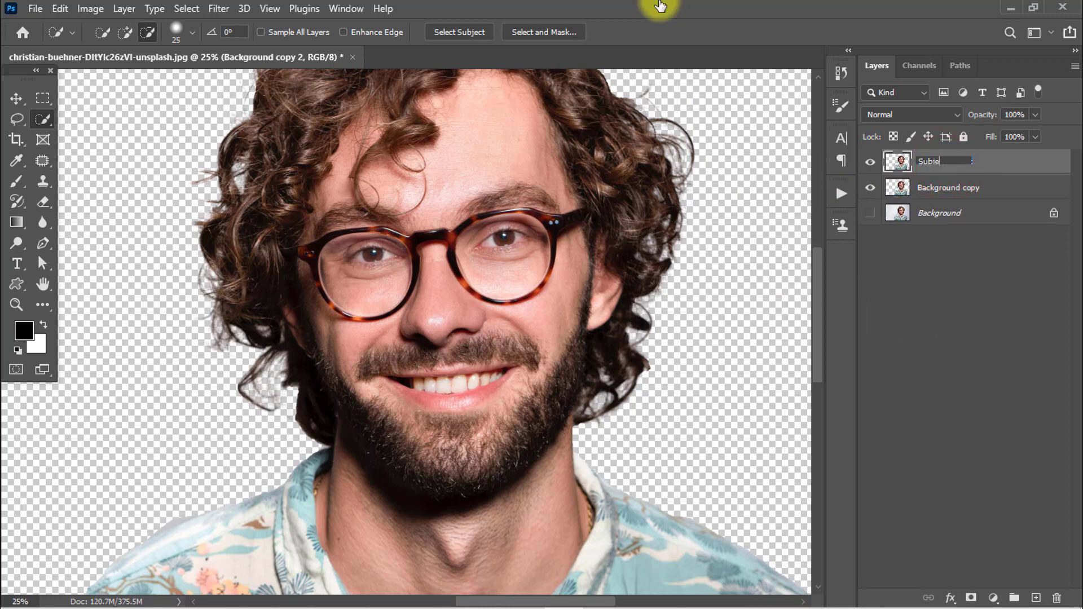
text(Subject)
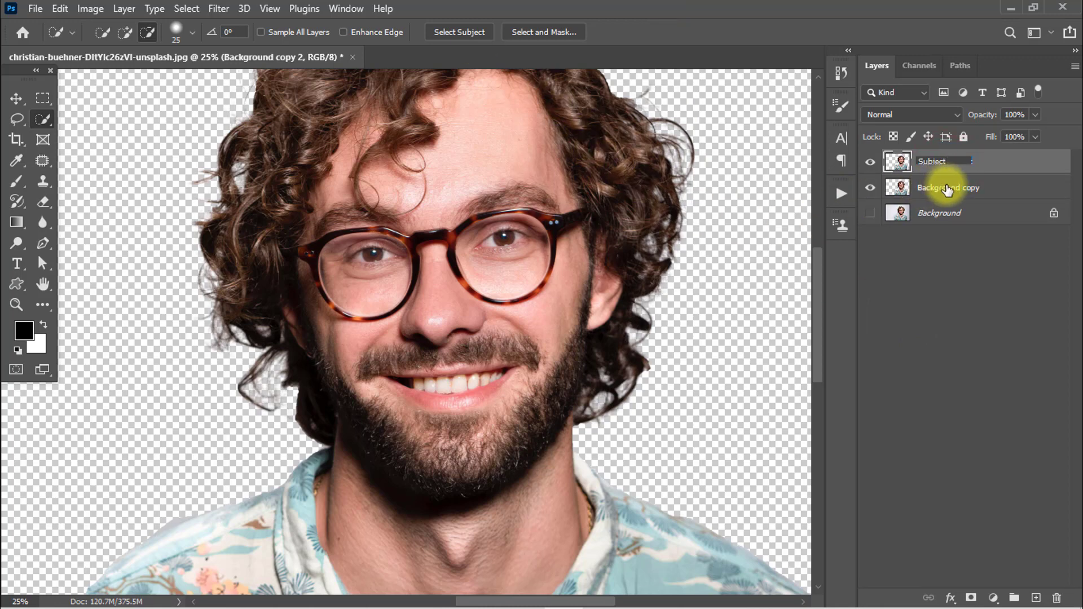
double_click(949, 186)
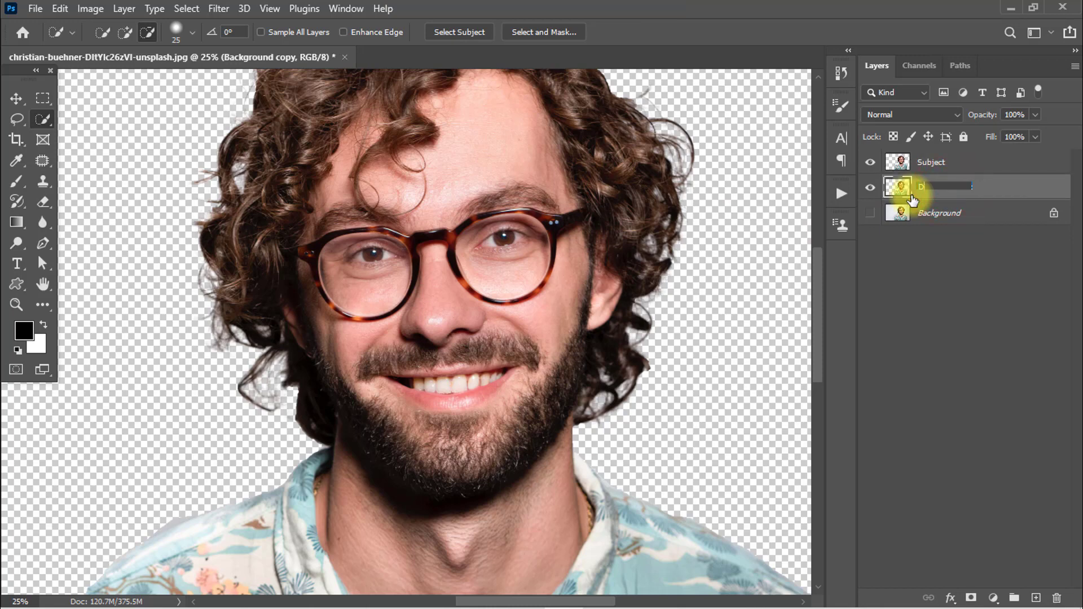
text(Drop Shadow)
key(Return)
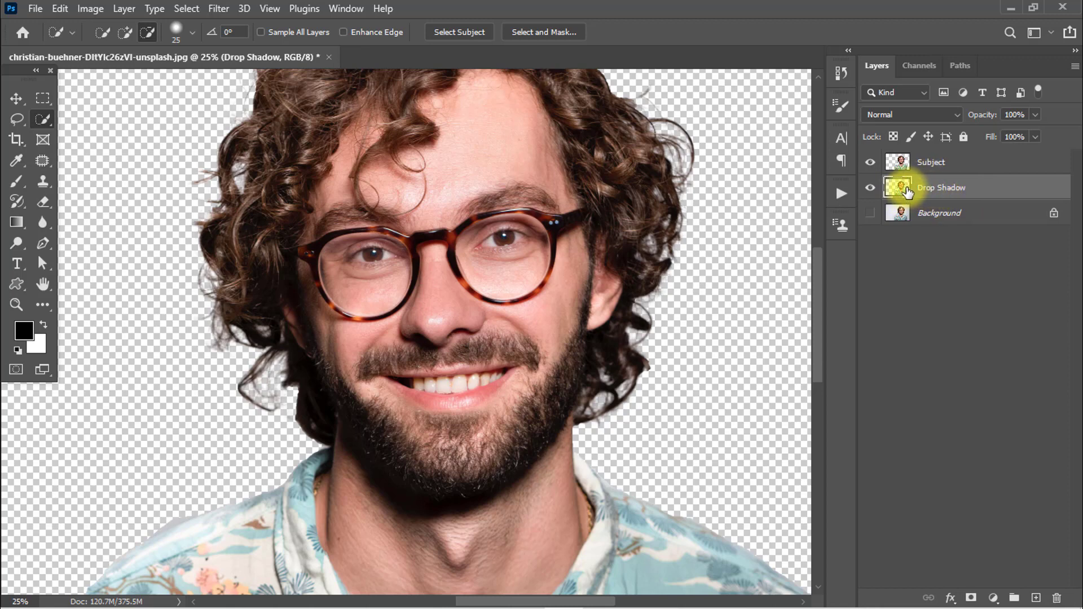
Load the man's outline as a selection, zoom out, and set the foreground colour to black
key(ctrl)
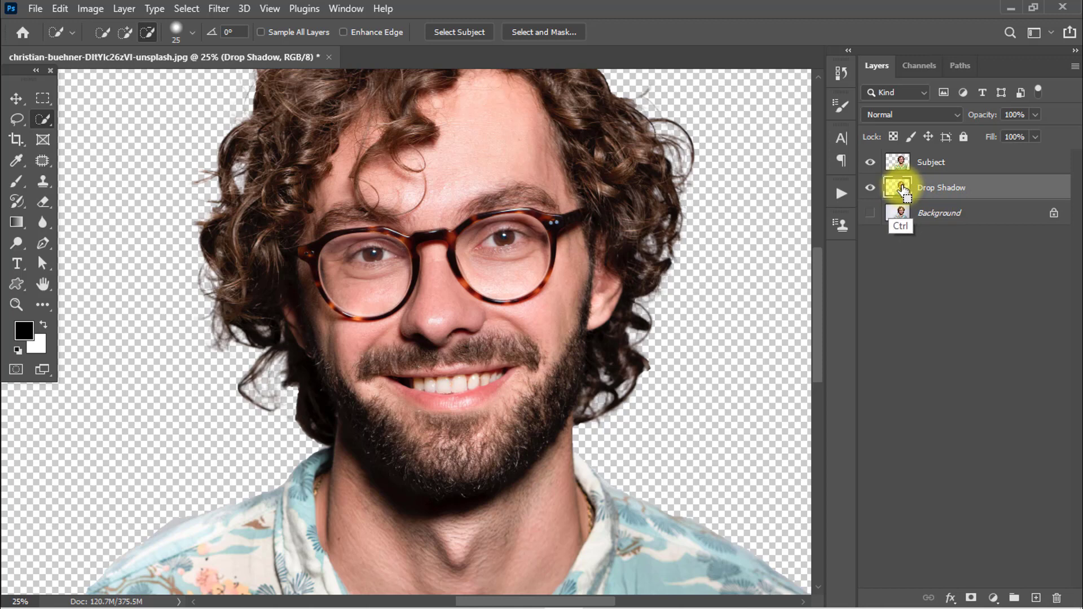
ctrl+click(903, 192)
key(alt)
alt+click(467, 266)
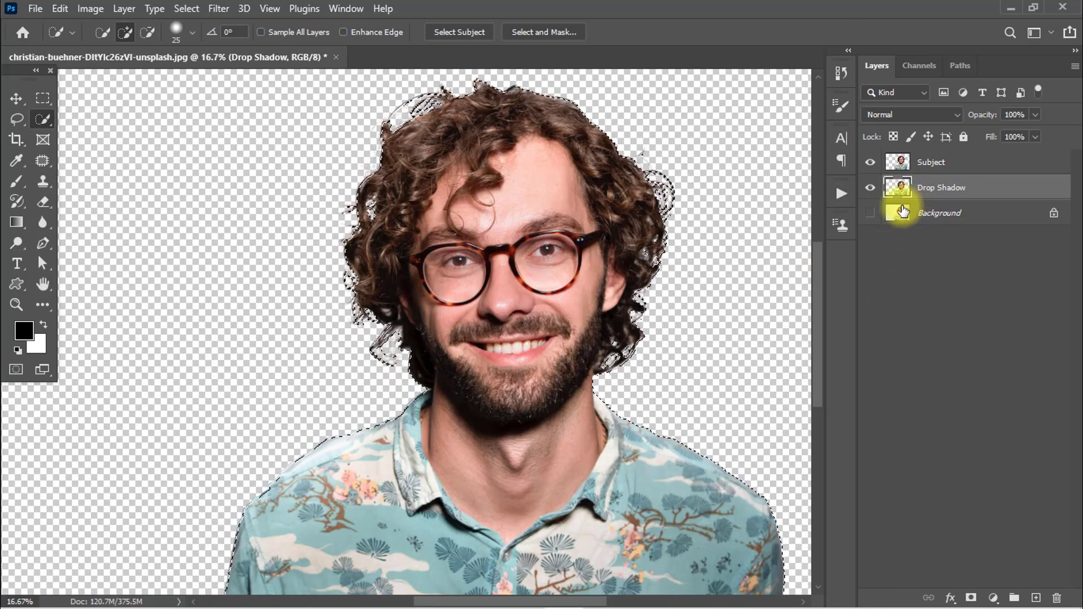
click(23, 334)
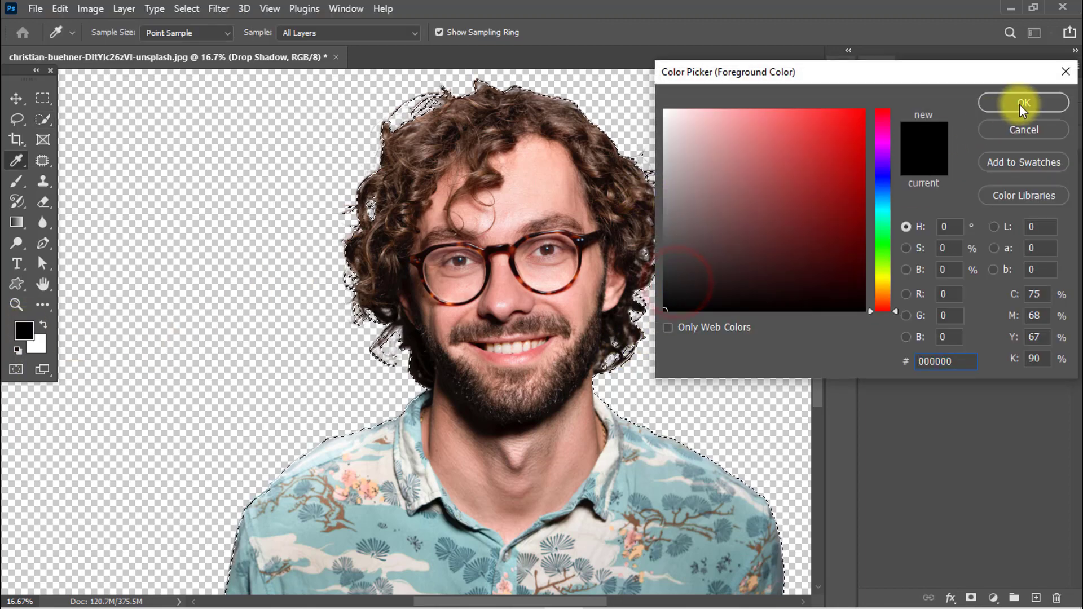
click(1020, 103)
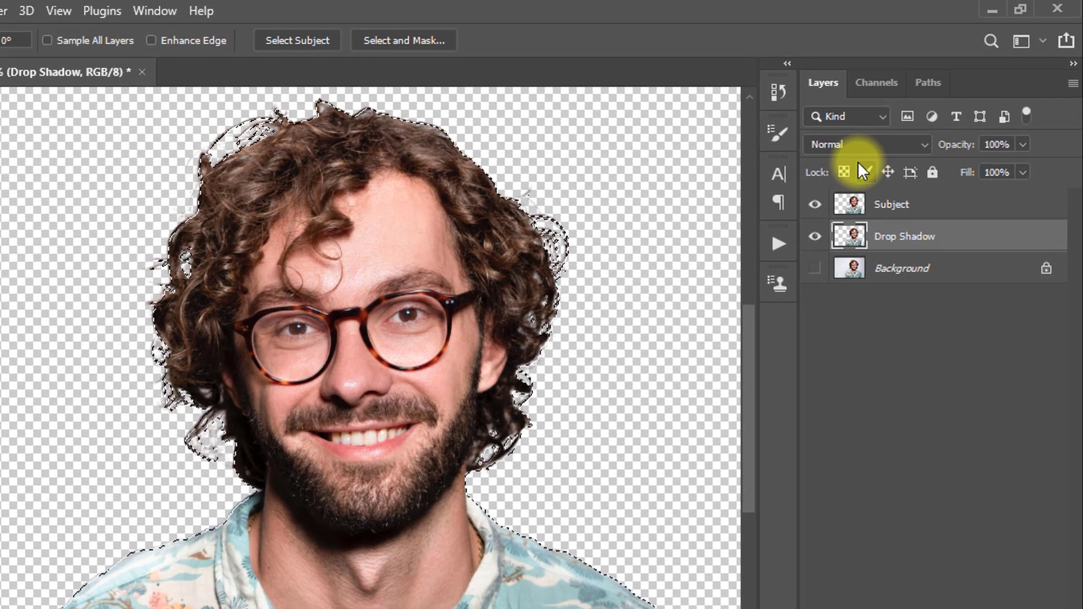
Fill the Drop Shadow selection with black and check it by toggling the Subject and Background layers
key(alt+BackSpace)
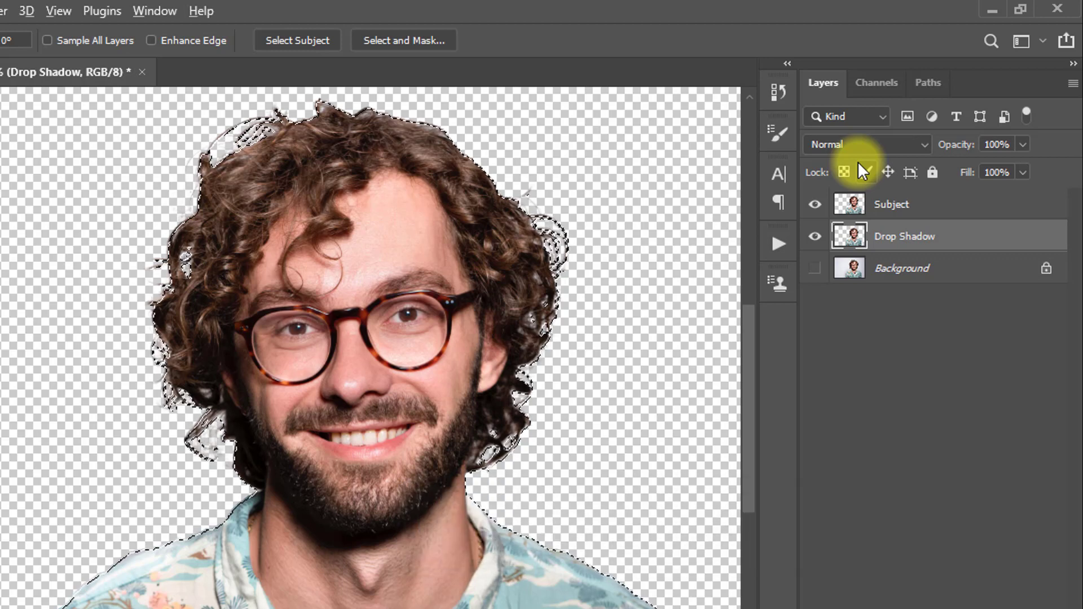
key(alt+BackSpace)
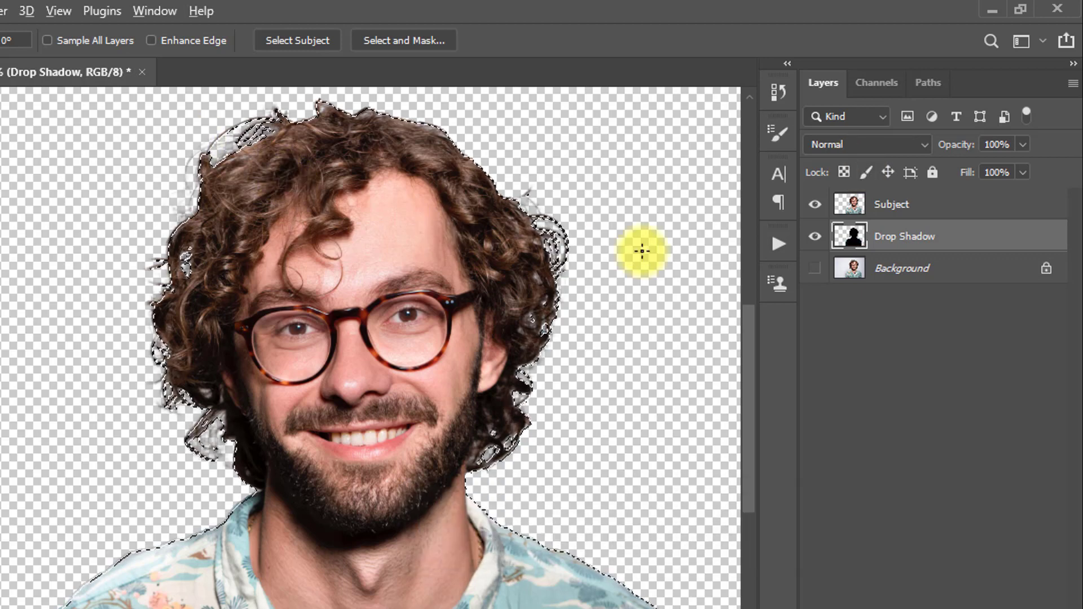
click(815, 206)
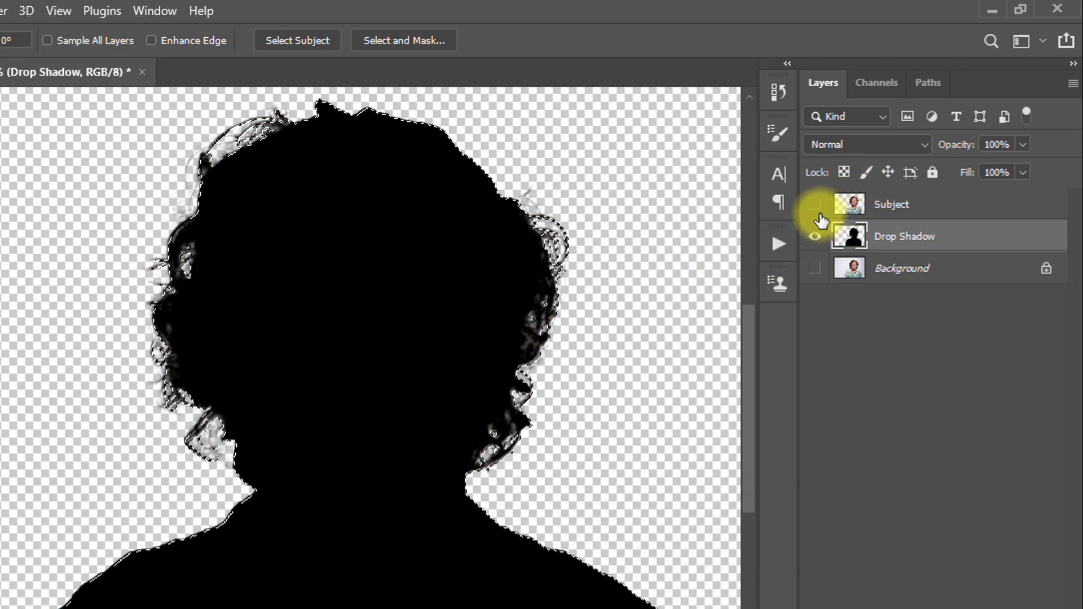
click(815, 204)
click(815, 269)
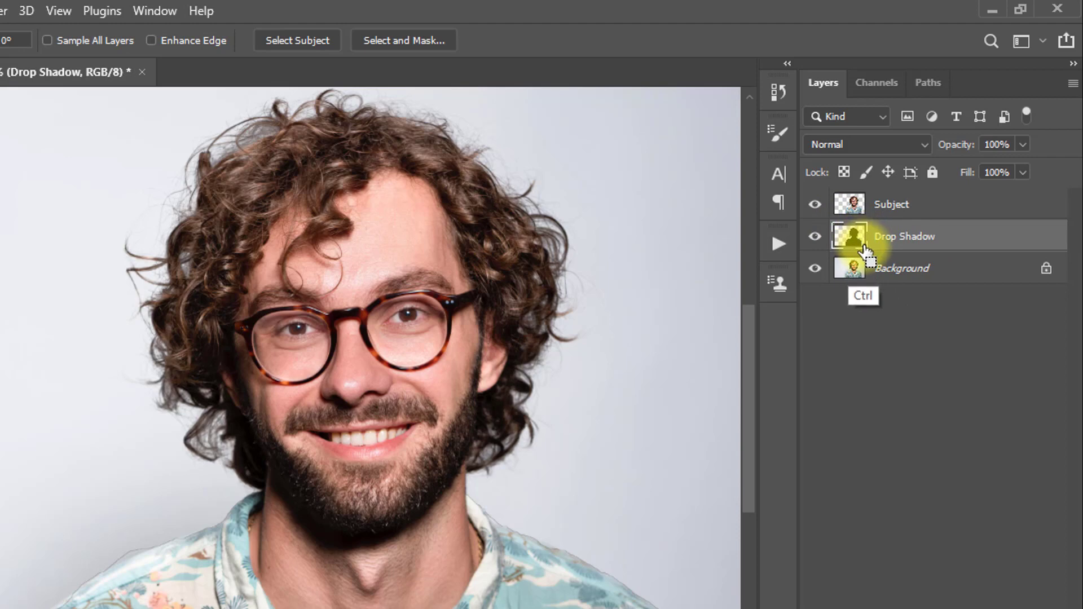
Load the Drop Shadow silhouette, zoom out, and draw an Edit > Perspective Warp quad around the man
ctrl+click(863, 241)
alt+click(130, 232)
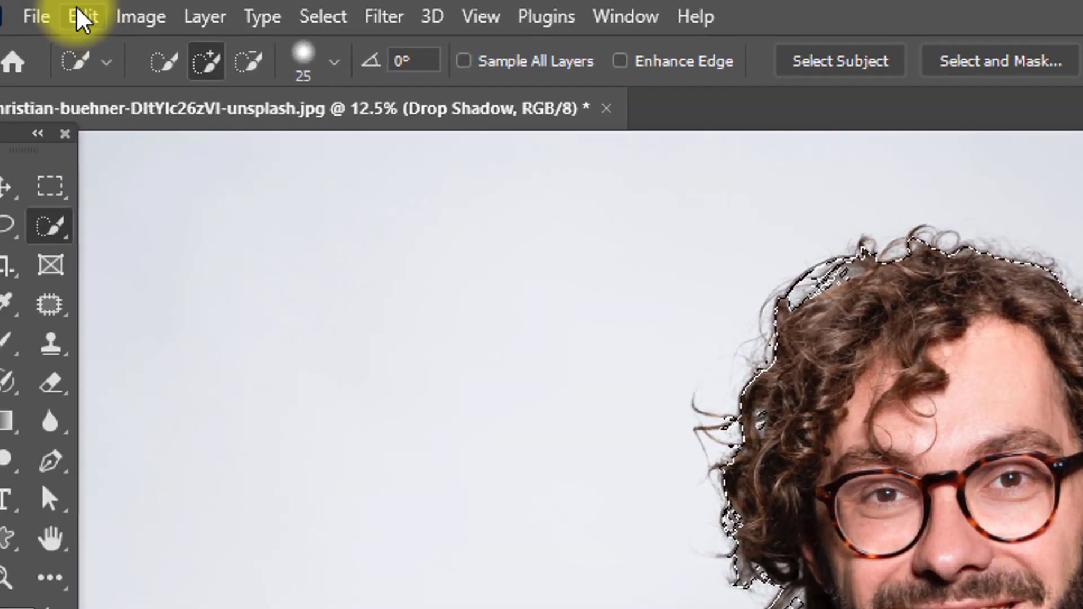
click(87, 16)
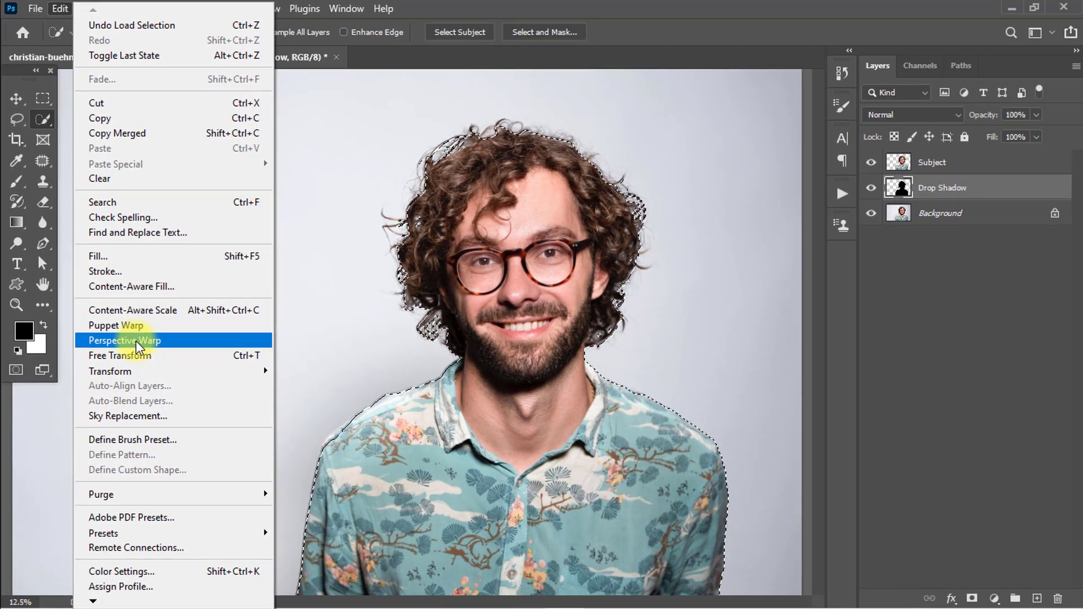
click(201, 496)
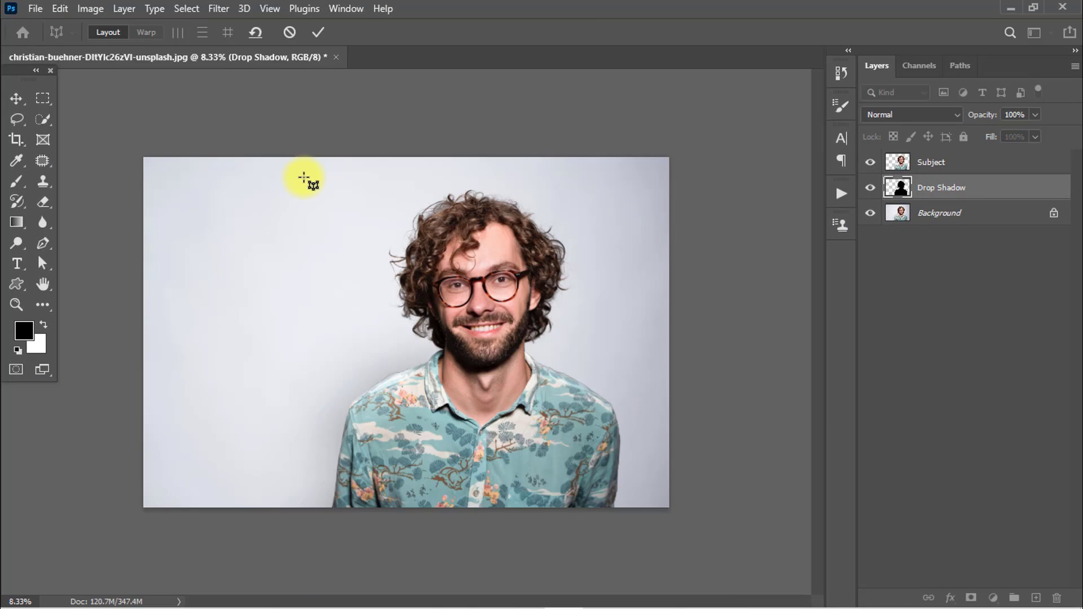
drag(312, 174, 615, 516)
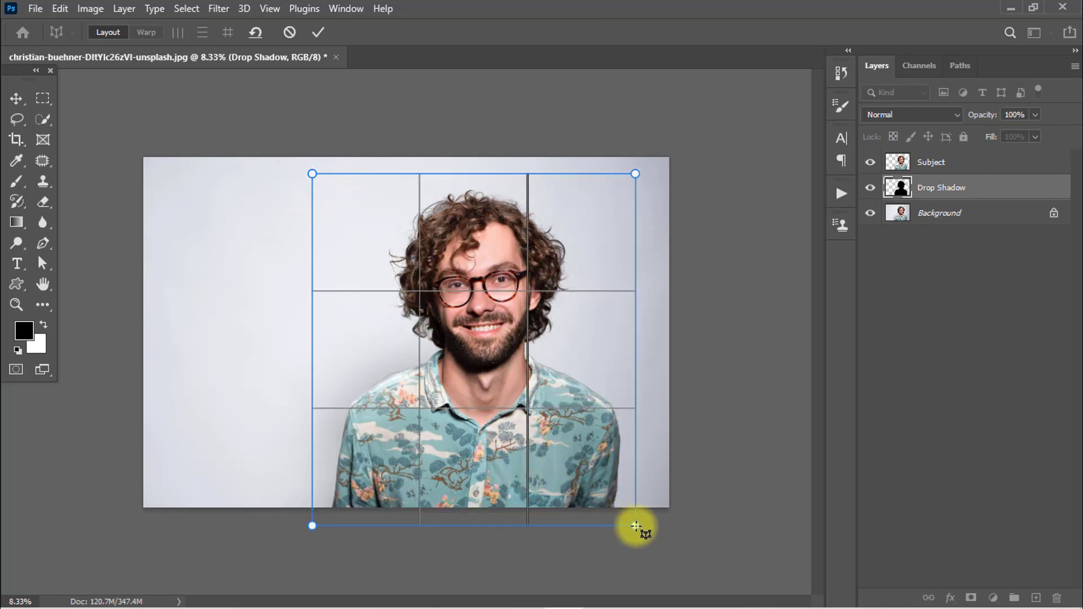
drag(635, 527, 636, 516)
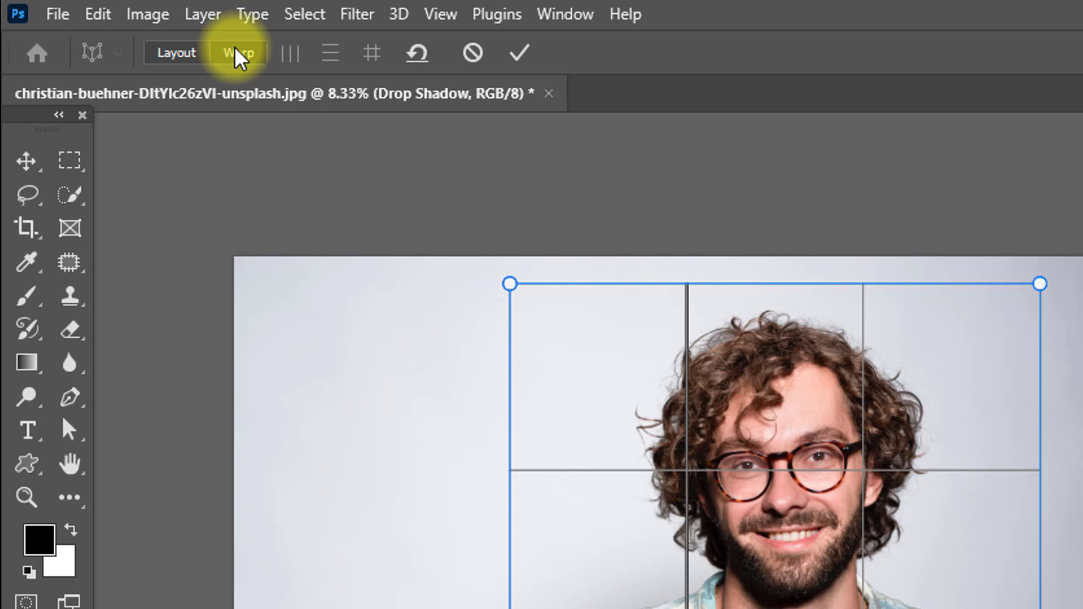
In Warp mode, drag the shadow's top corners out to the left
click(235, 51)
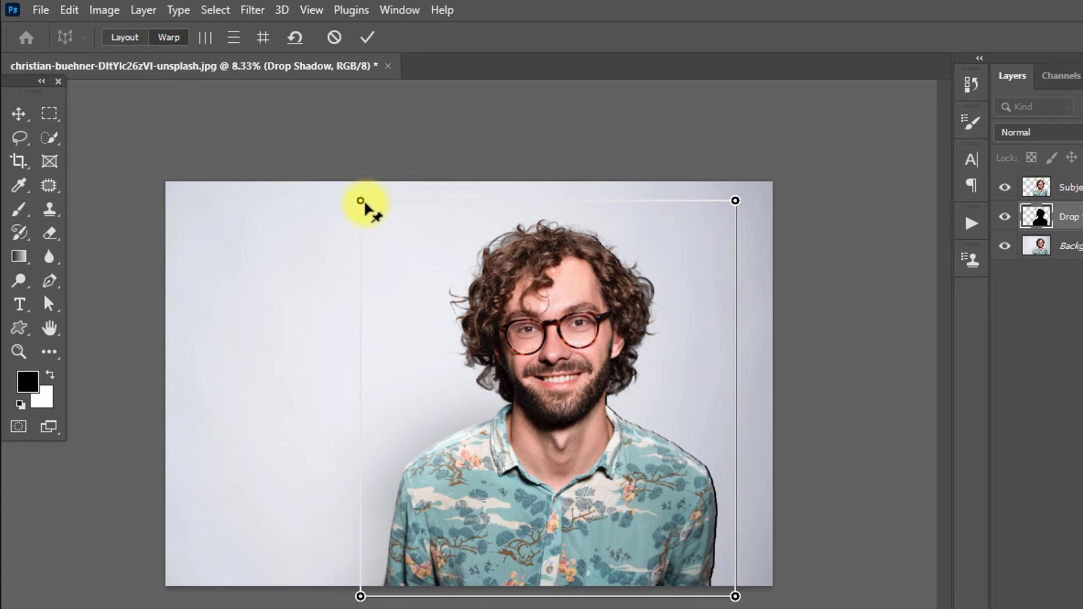
drag(360, 201, 166, 185)
drag(731, 211, 669, 198)
drag(166, 185, 43, 163)
drag(674, 198, 600, 189)
Nudge the bottom-left pin, bring the top-left corner back onto the canvas, and commit the warp
click(304, 518)
drag(355, 600, 337, 598)
drag(43, 162, 128, 255)
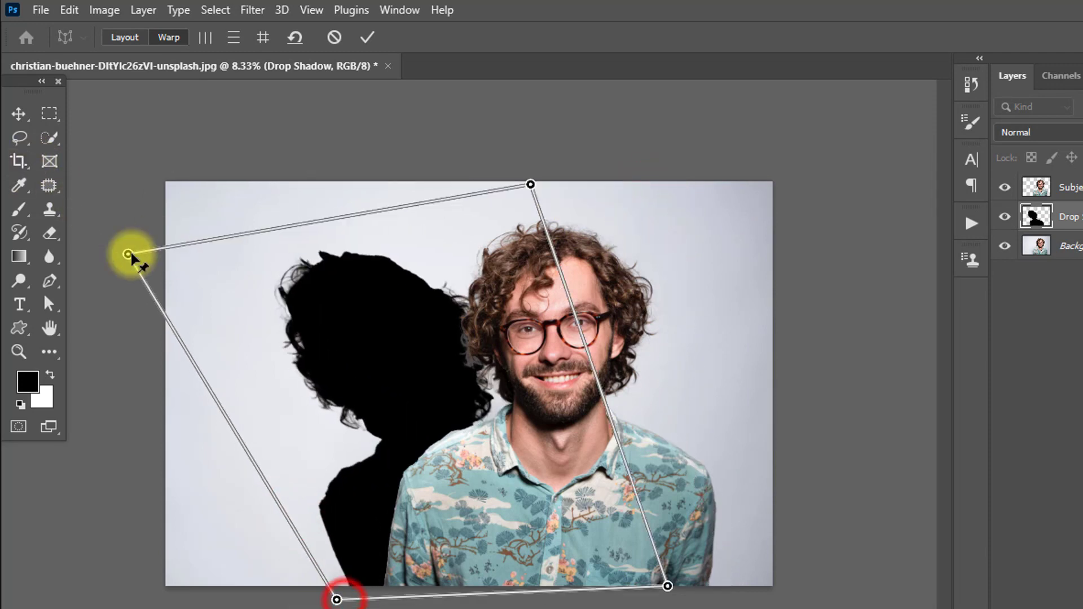
scroll(411, 331, up, 2)
scroll(399, 330, down, 1)
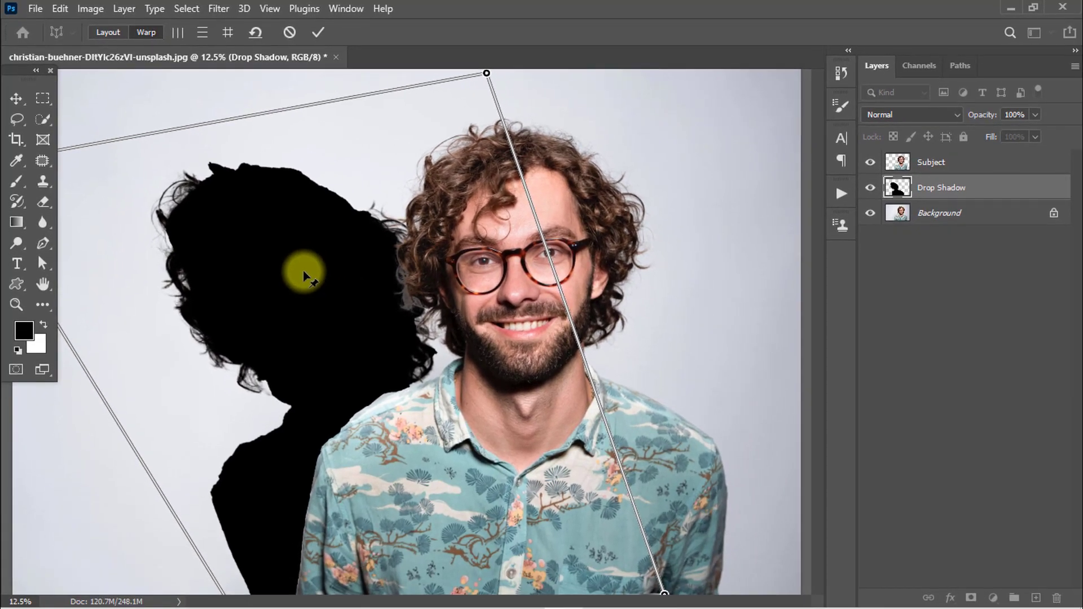
key(Return)
key(w)
scroll(399, 282, up, 3)
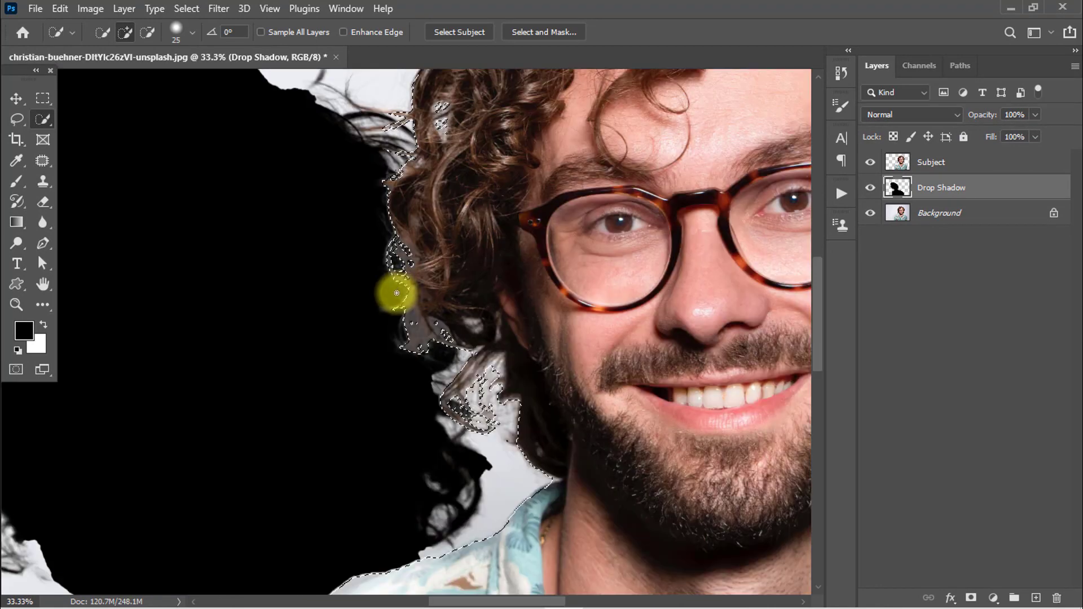
Deselect, load the Subject layer's outline as a selection, and add a new Layer 1 above it
key(ctrl+d)
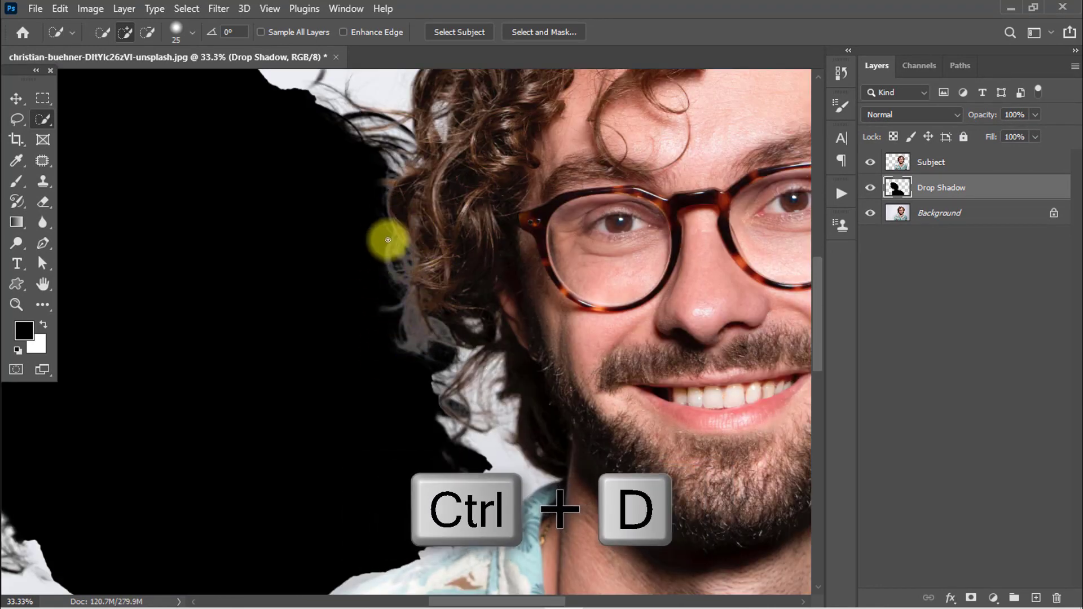
click(898, 162)
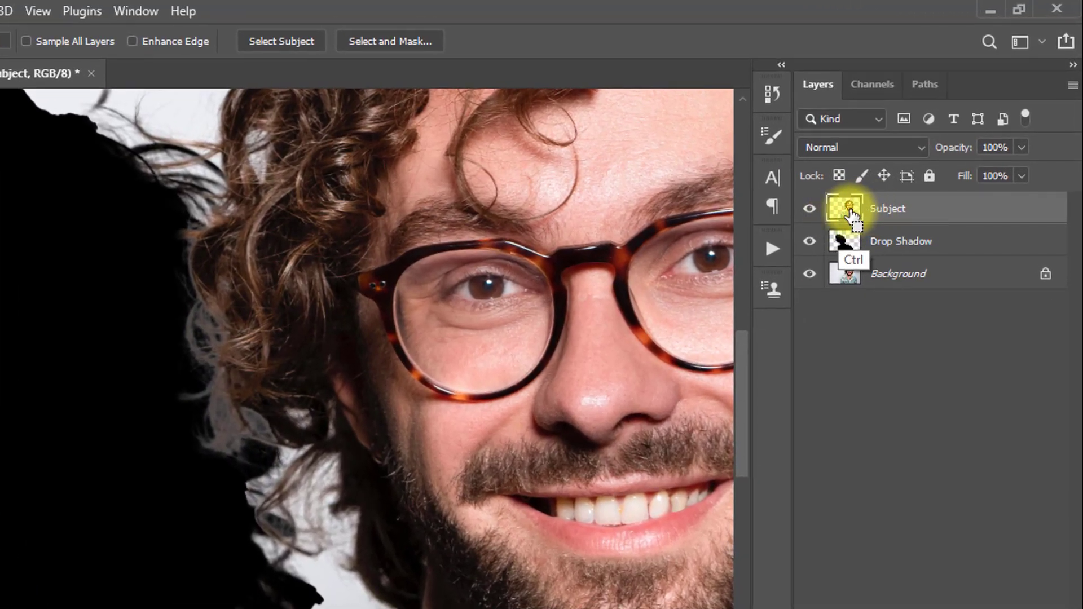
ctrl+click(845, 212)
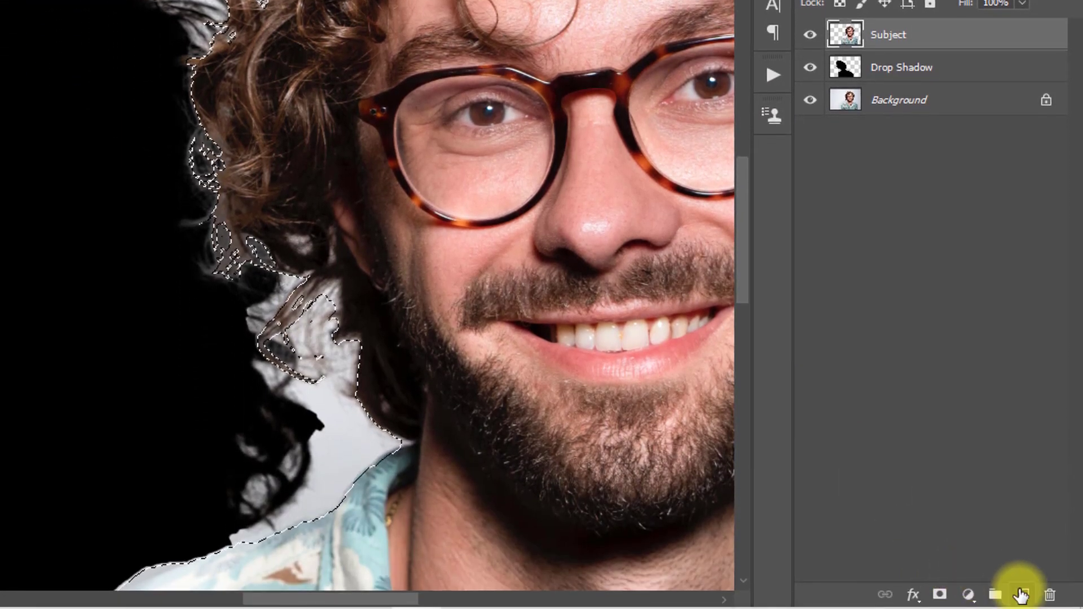
click(1023, 594)
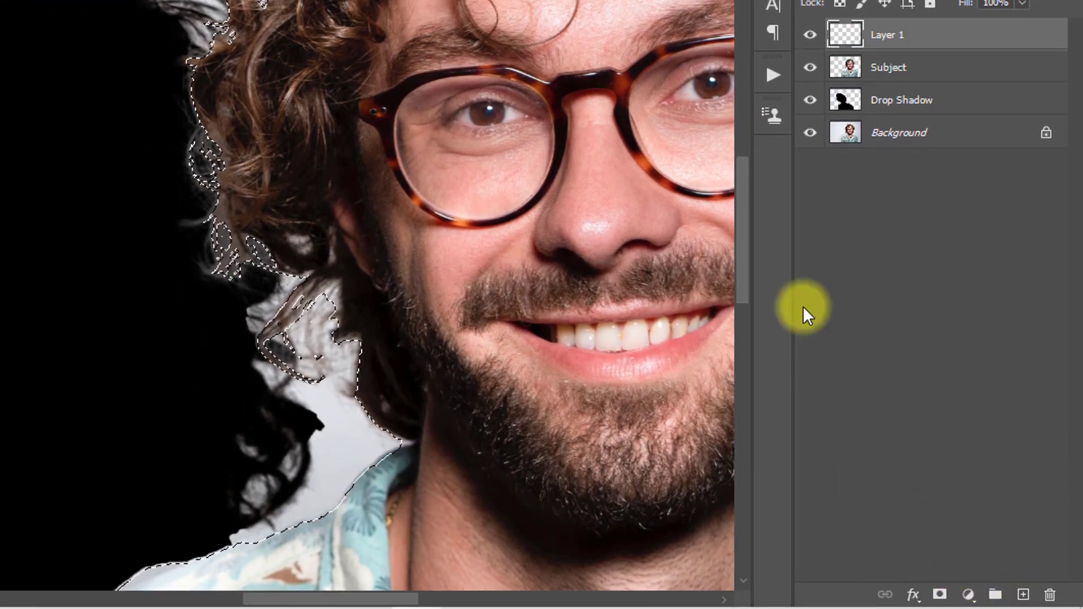
Set Layer 1's blend mode to Color and switch to the Brush tool
click(826, 78)
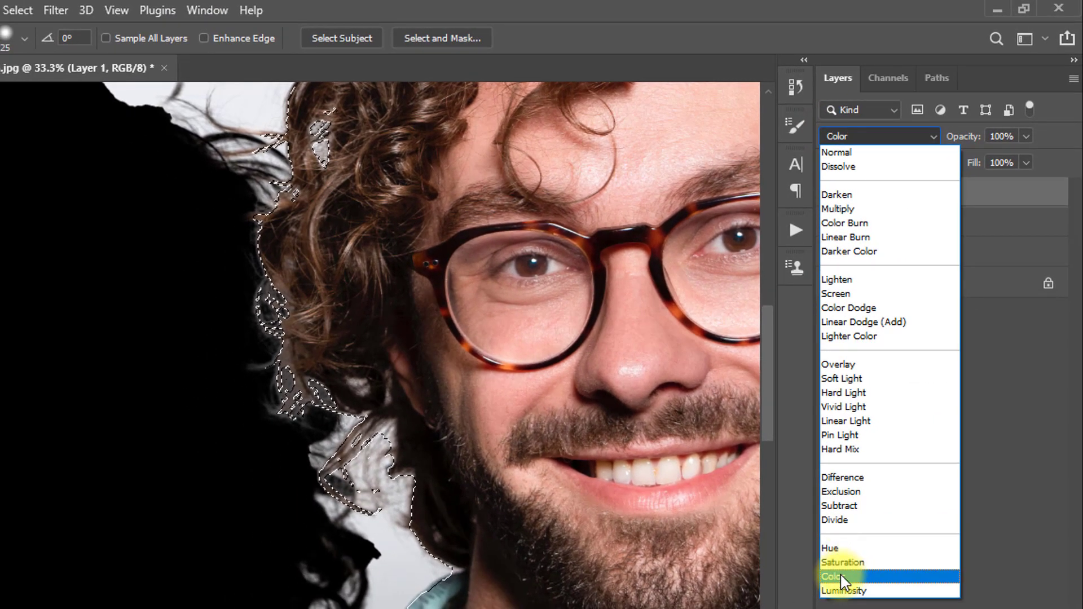
click(831, 583)
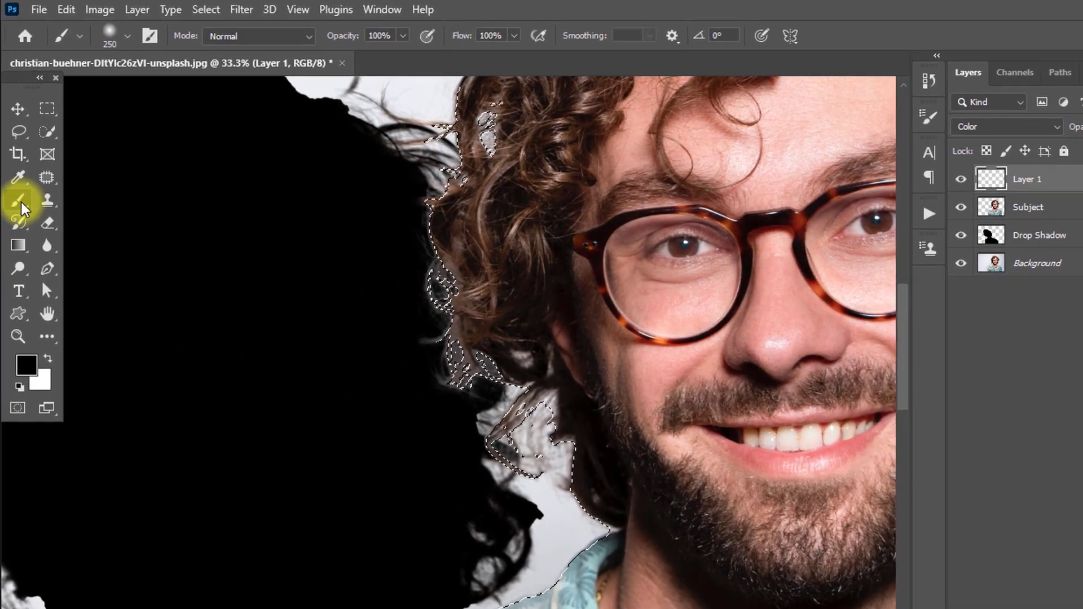
right_click(16, 179)
click(108, 241)
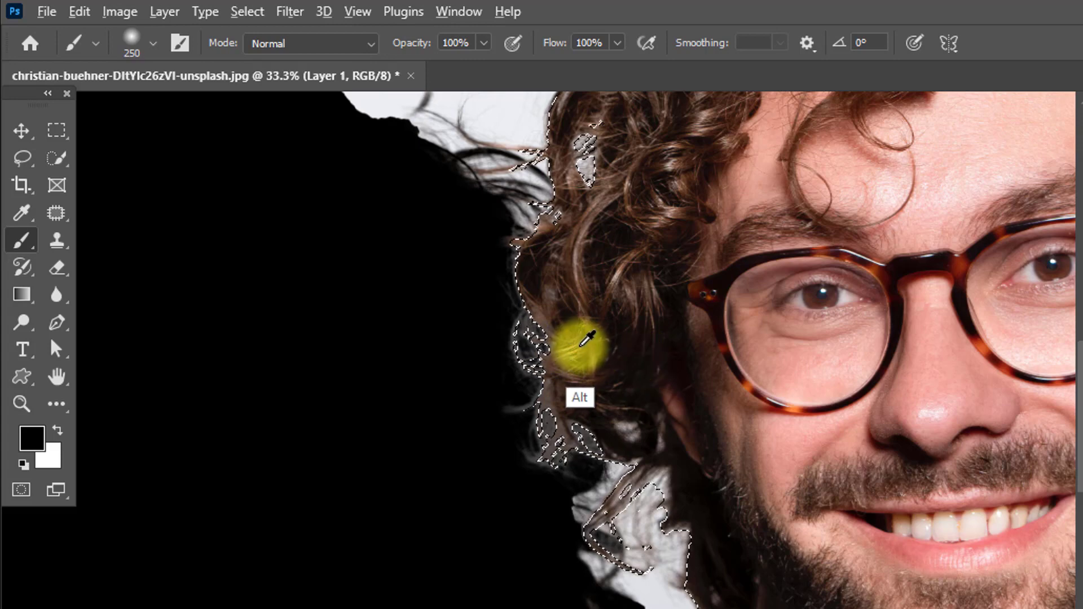
Sample brown hair tones, paint them over the light hair fringe, and adjust Layer 1's blending
alt+click(579, 346)
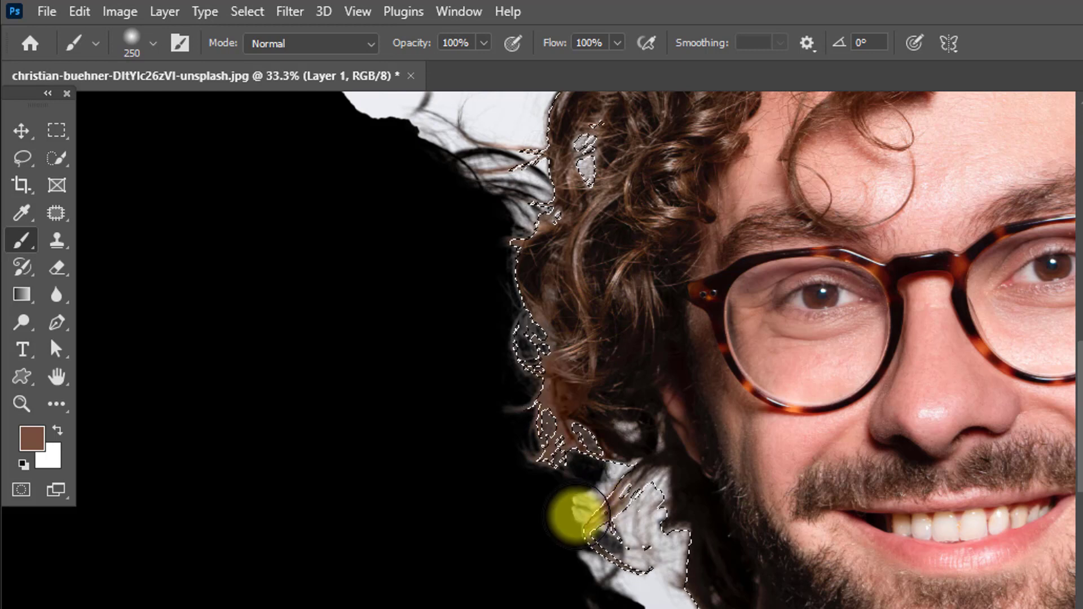
alt+click(667, 516)
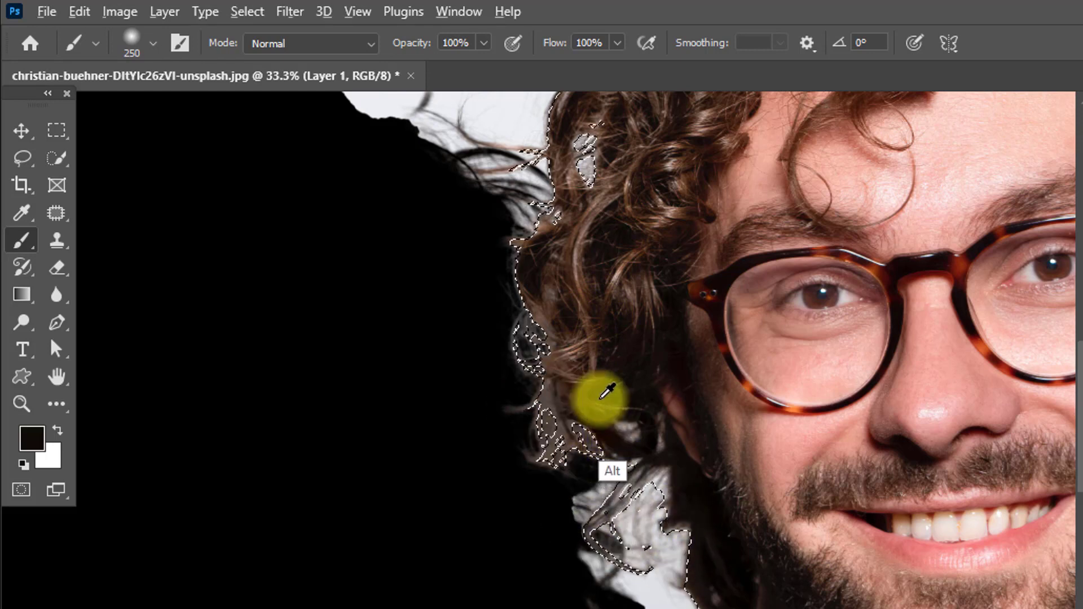
alt+click(597, 367)
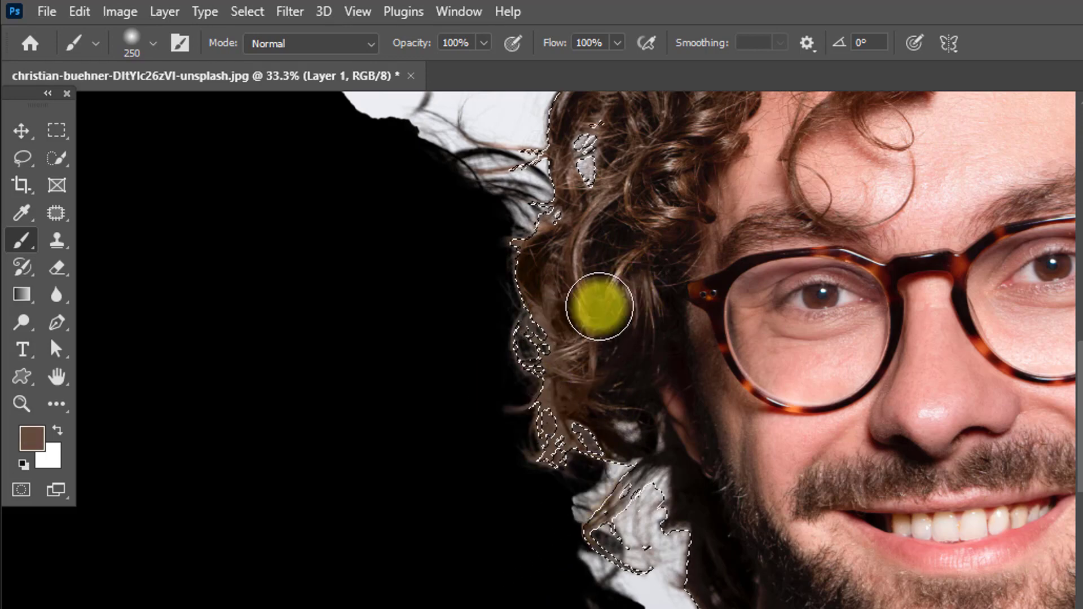
scroll(599, 295, up, 3)
click(497, 344)
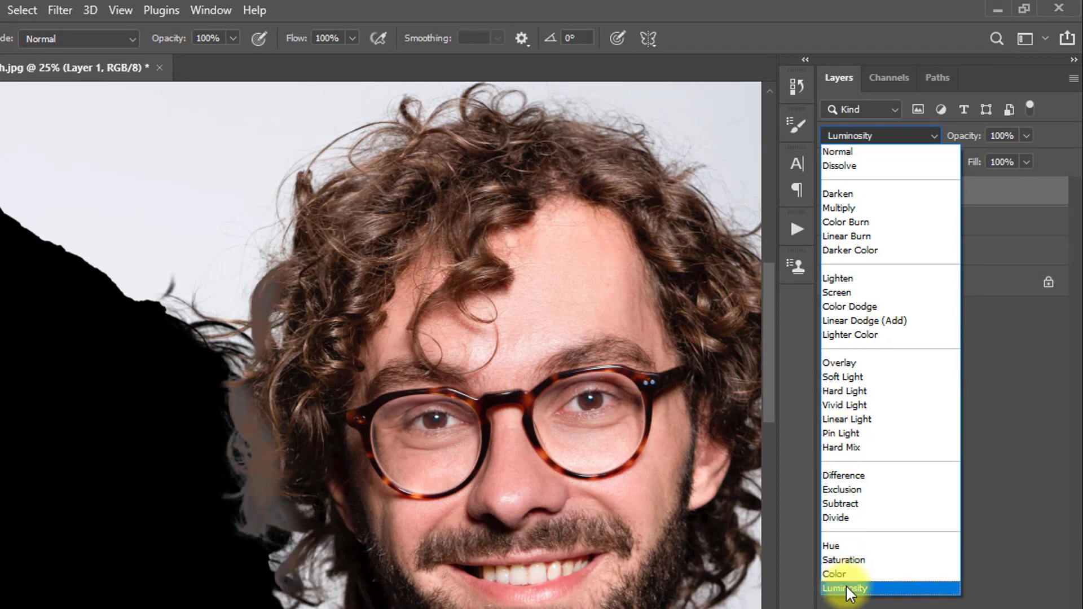
click(843, 376)
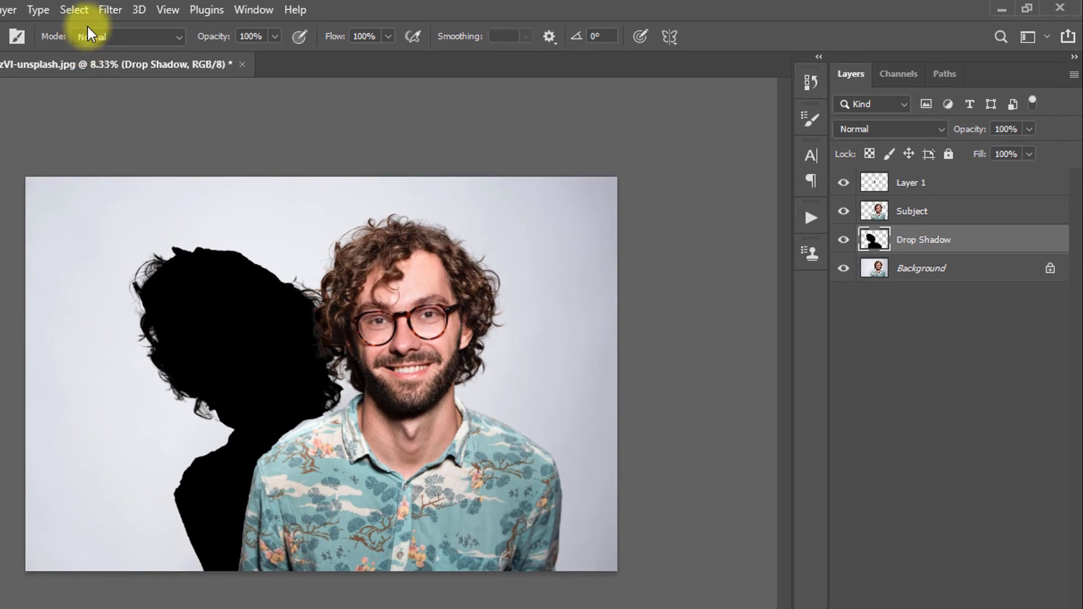
Apply a Filter > Blur > Gaussian Blur of radius 10 px, then drop the Drop Shadow opacity to 50%
click(106, 10)
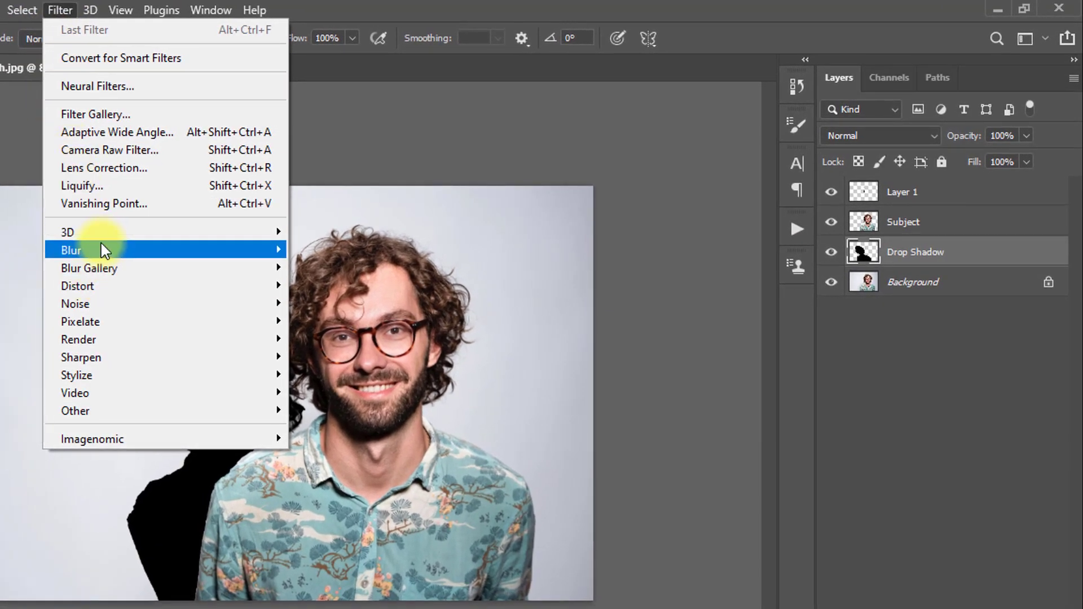
mouse_move(97, 250)
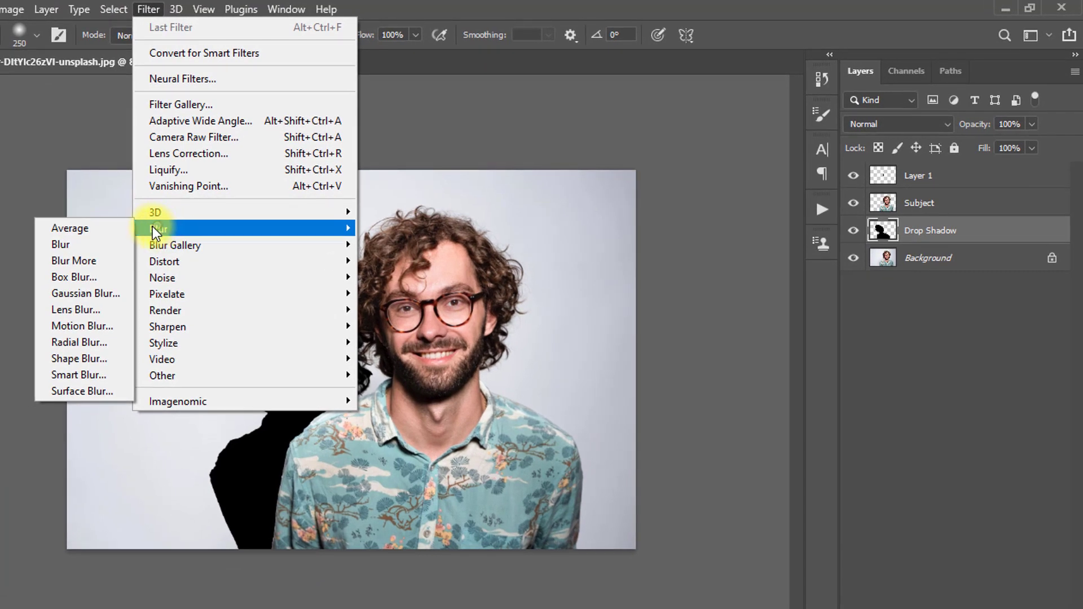
click(78, 291)
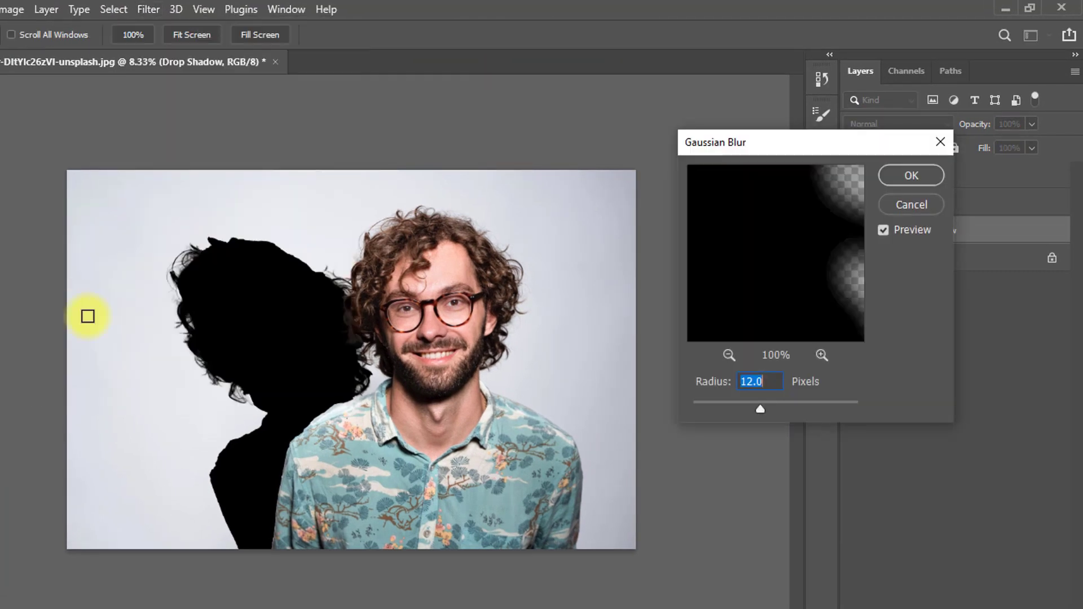
click(751, 382)
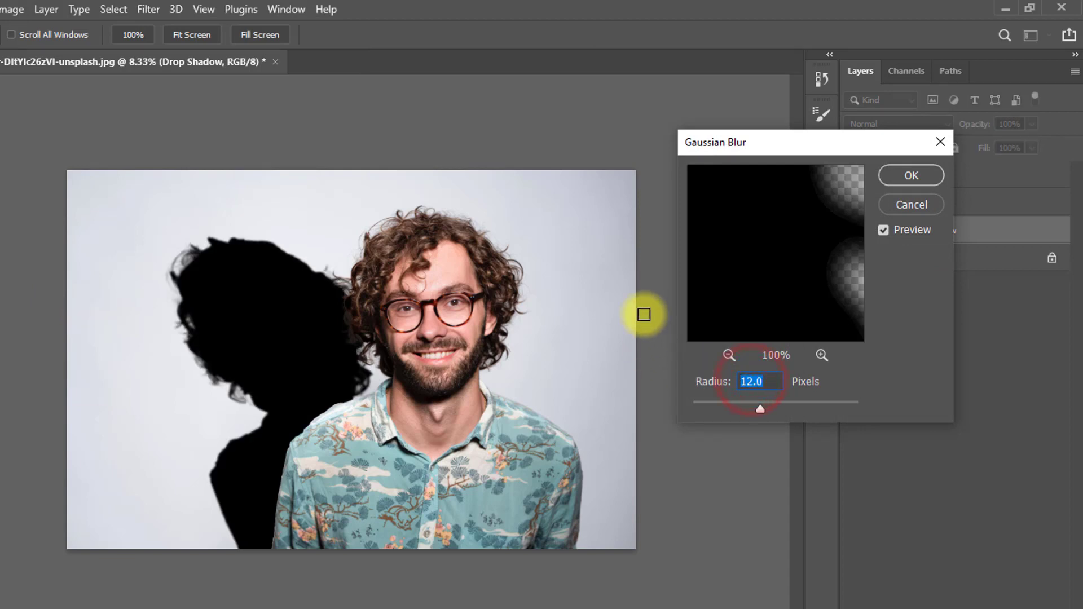
text(10)
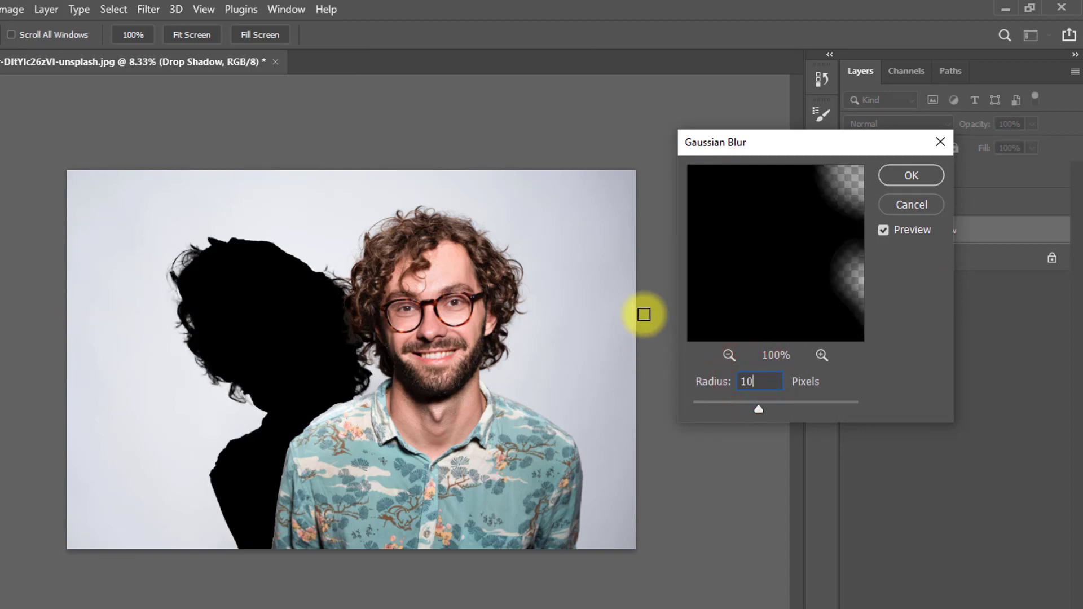
click(909, 174)
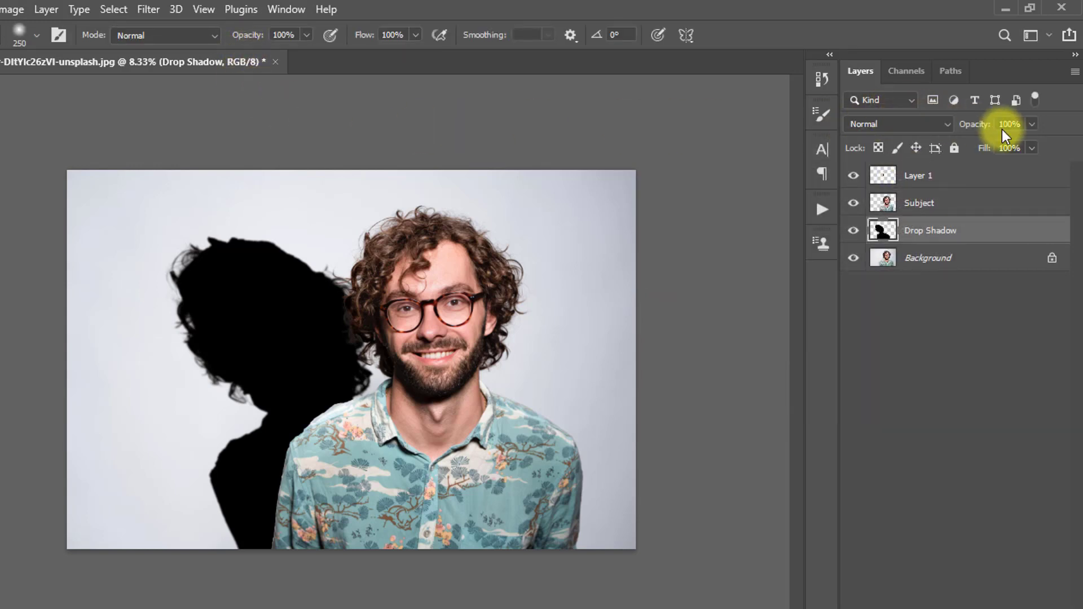
drag(979, 125, 972, 129)
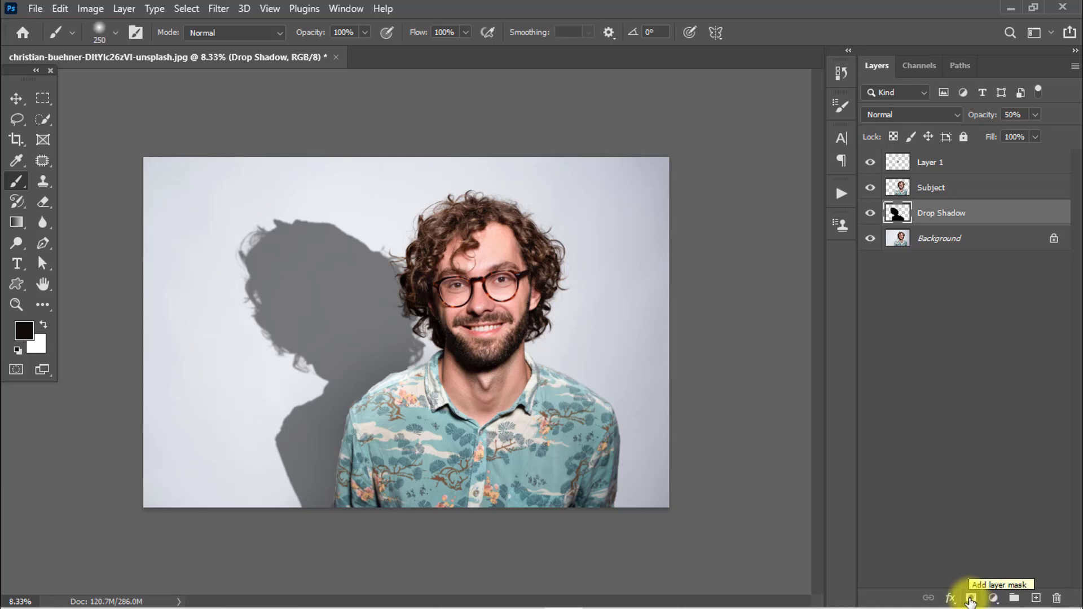
Add a layer mask to the Drop Shadow layer and pick the Gradient Tool
click(970, 599)
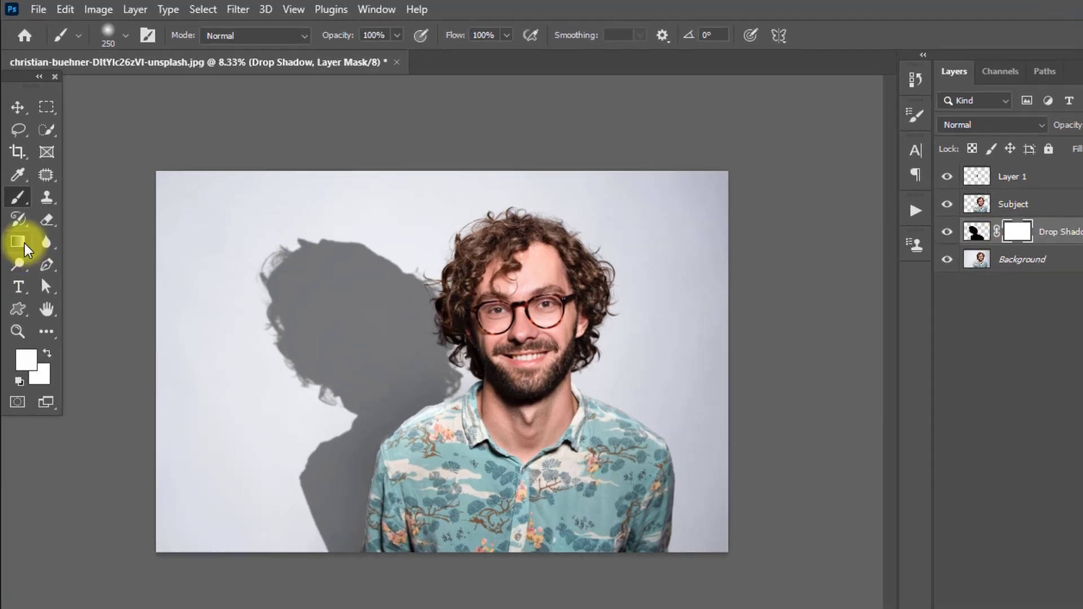
click(16, 222)
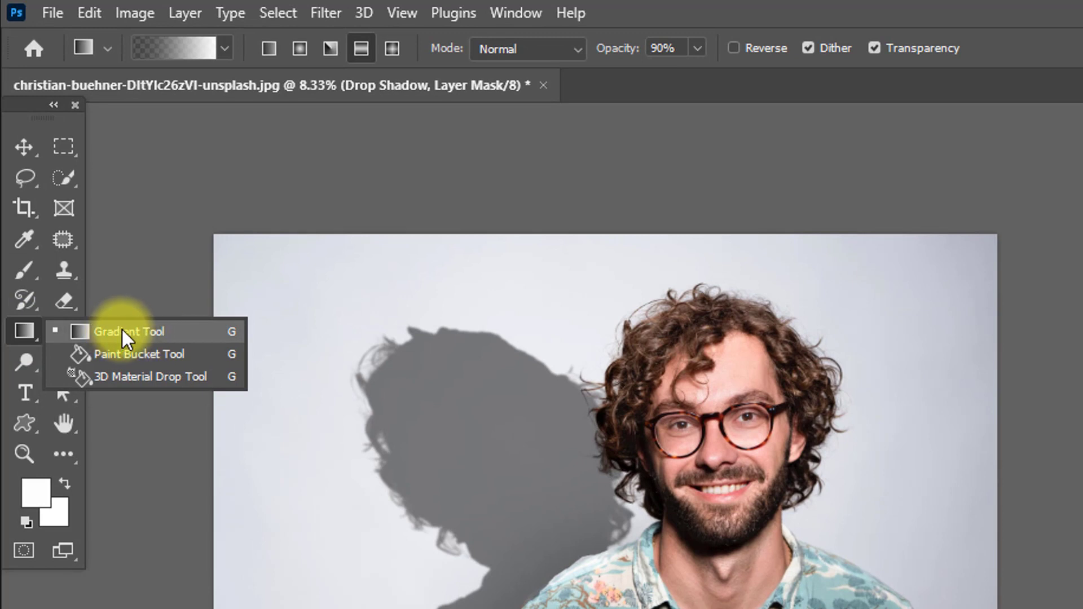
click(120, 331)
click(224, 49)
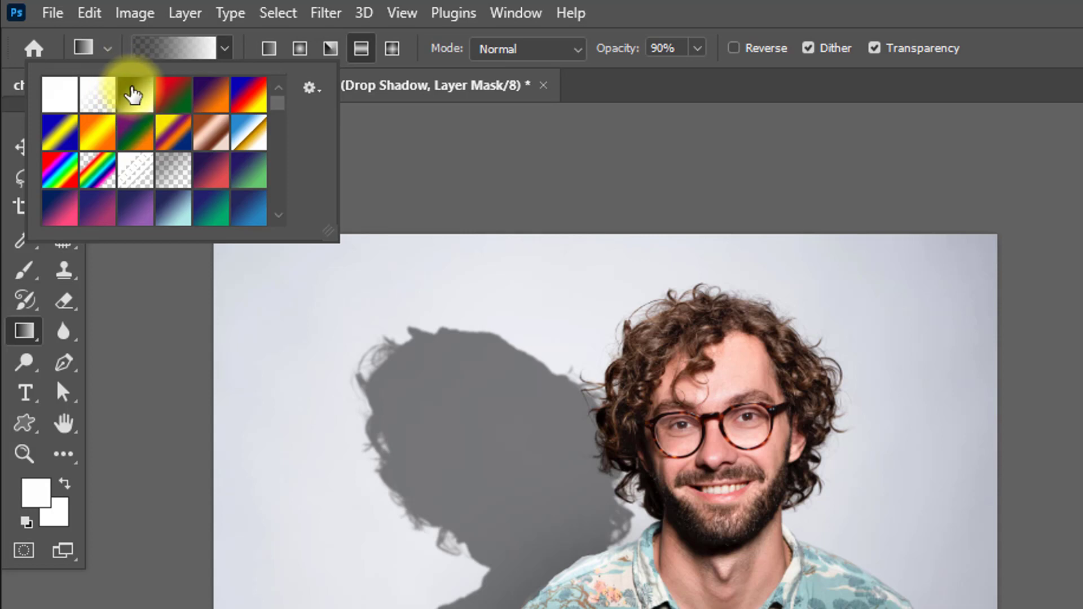
key(Return)
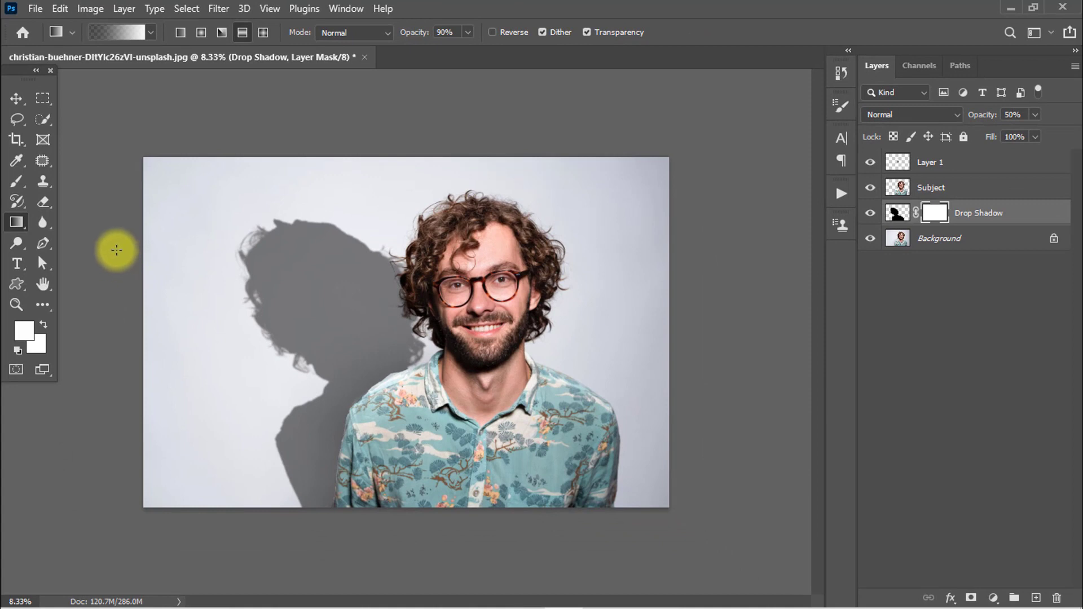
Drag a gradient across the mask from upper left to lower right to fade the shadow
drag(116, 250, 496, 359)
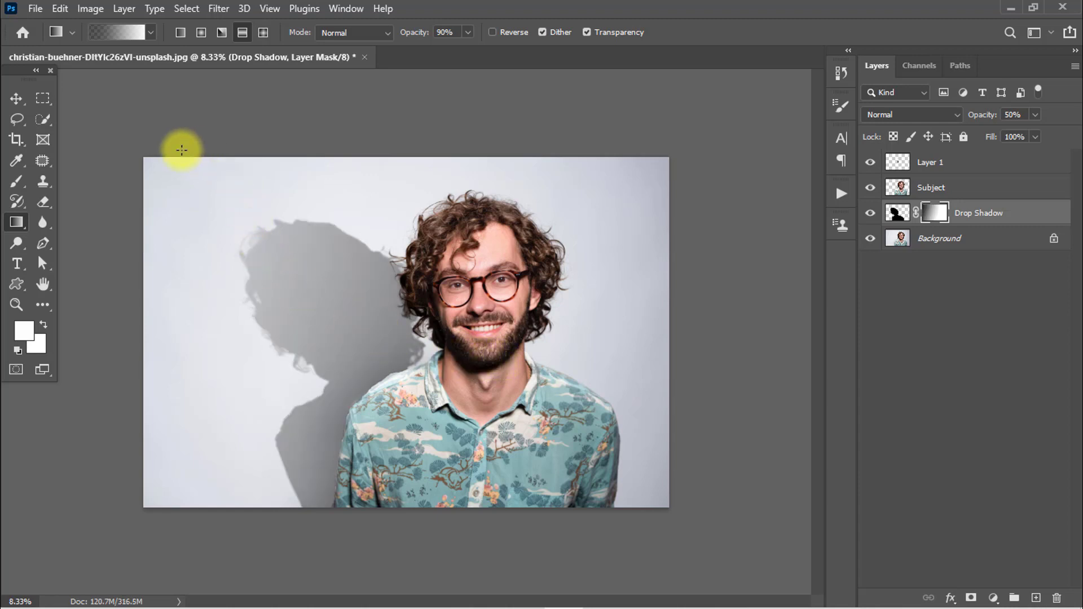
drag(177, 222, 608, 411)
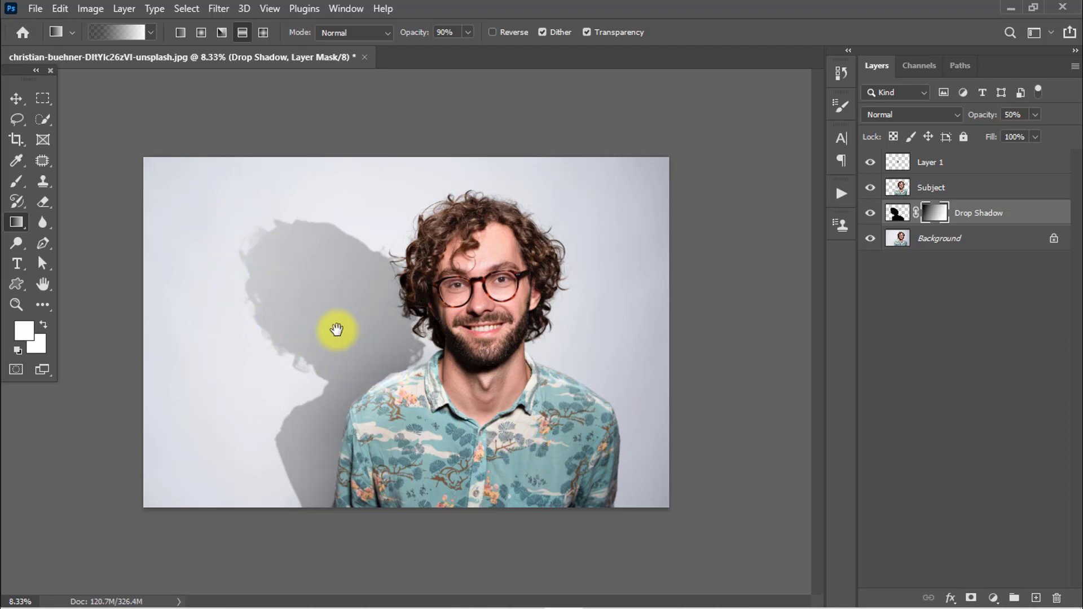
alt+click(291, 286)
Work on the Drop Shadow layer itself and nudge the silhouette slightly up
alt+click(279, 283)
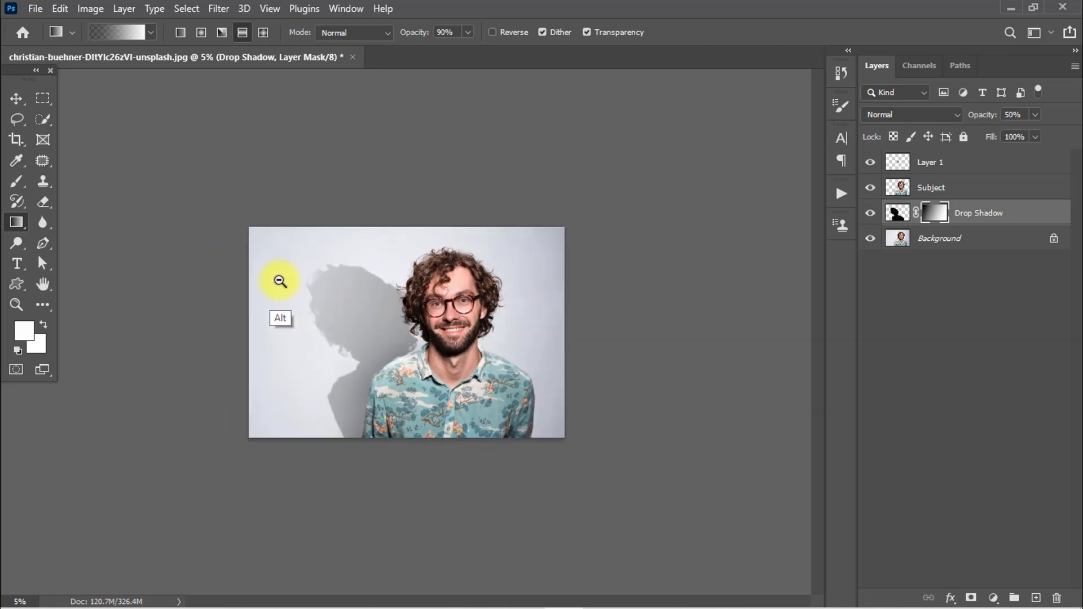
key(ctrl+2)
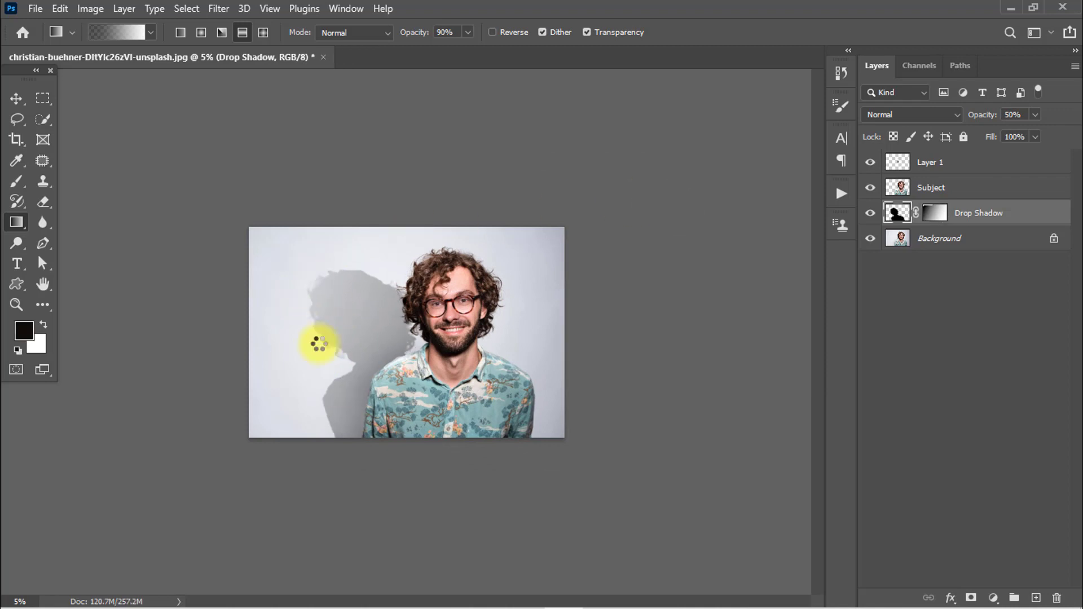
drag(320, 343, 386, 293)
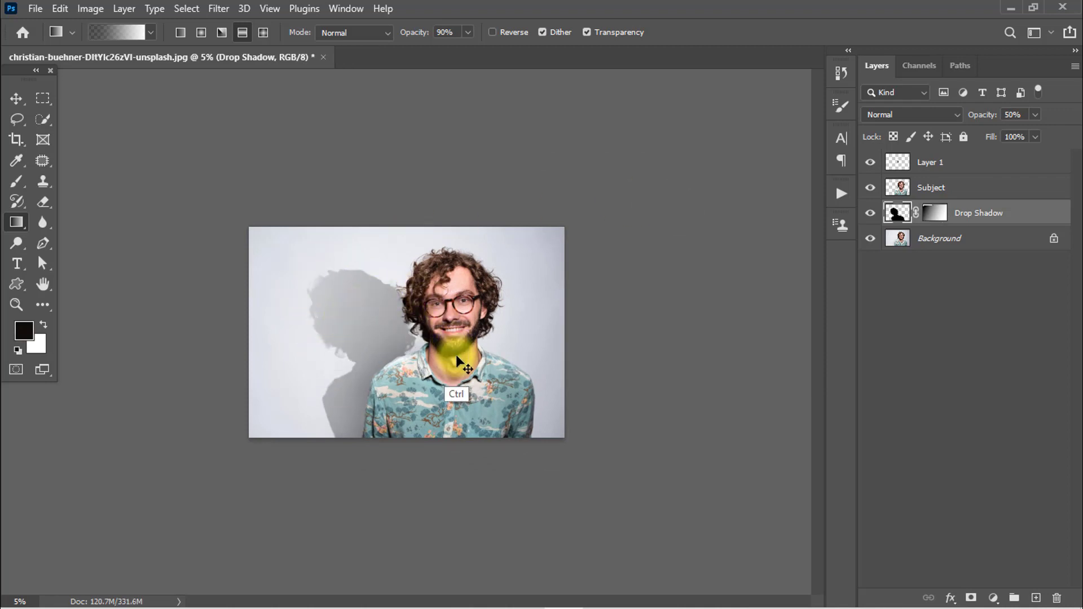
drag(458, 361, 410, 300)
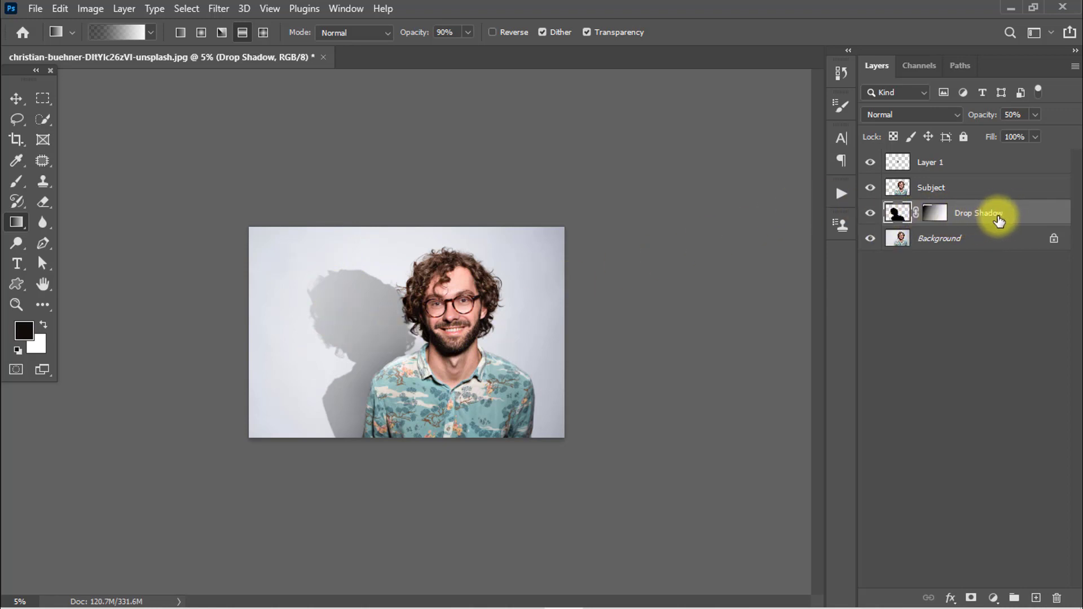
Distort the shadow with free transform corner and side handles, tilting it narrower, and commit
key(ctrl+t)
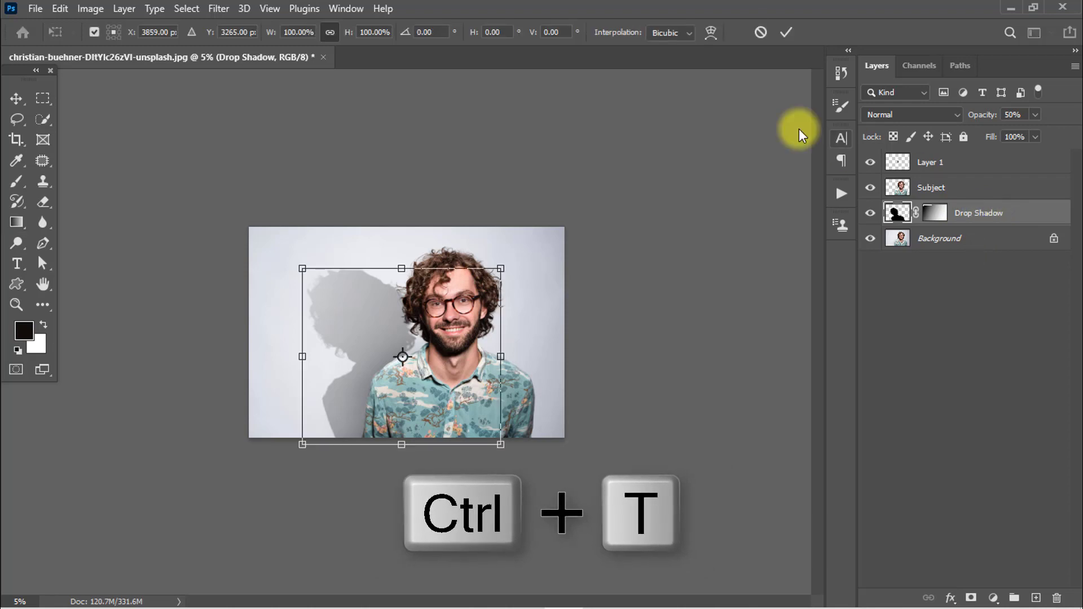
key(ctrl)
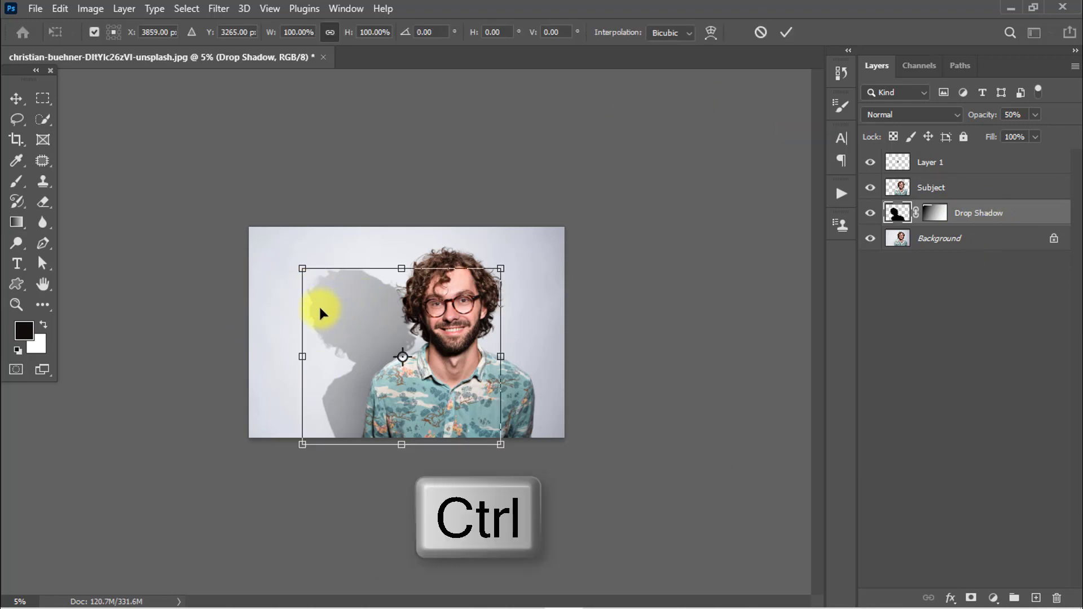
mouse_move(302, 273)
mouse_down()
mouse_move(280, 277)
mouse_move(302, 273)
mouse_up()
drag(427, 279, 500, 259)
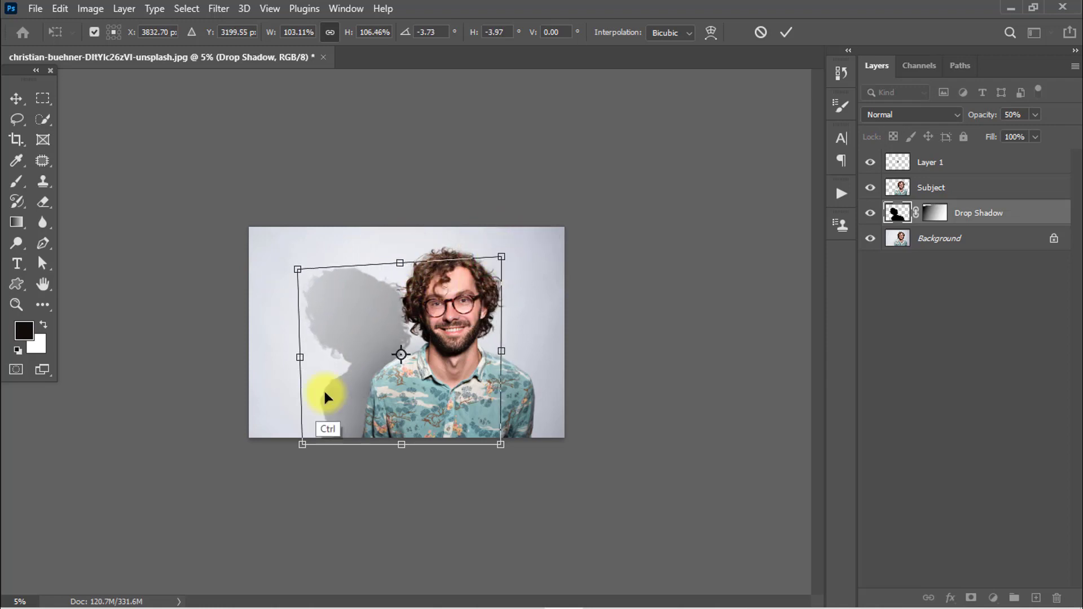
drag(302, 444, 297, 449)
drag(510, 449, 492, 443)
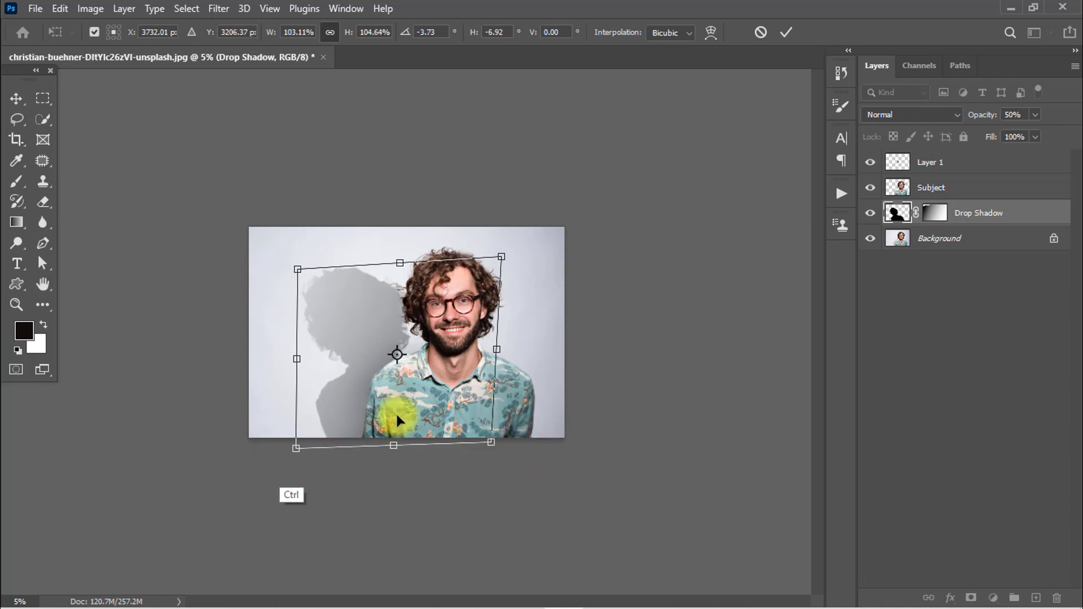
drag(291, 451, 294, 453)
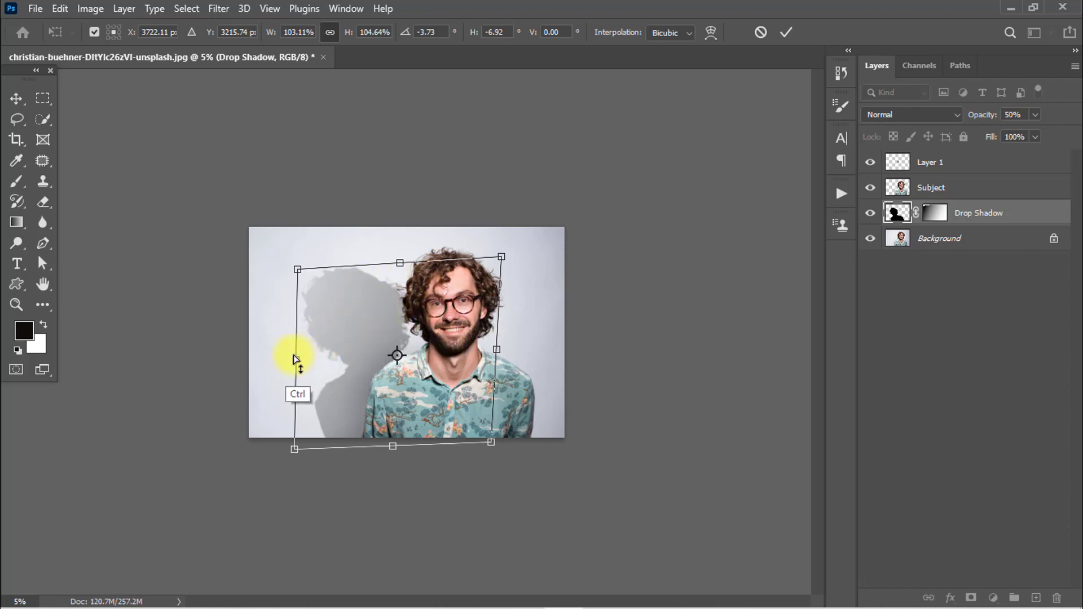
drag(293, 357, 297, 359)
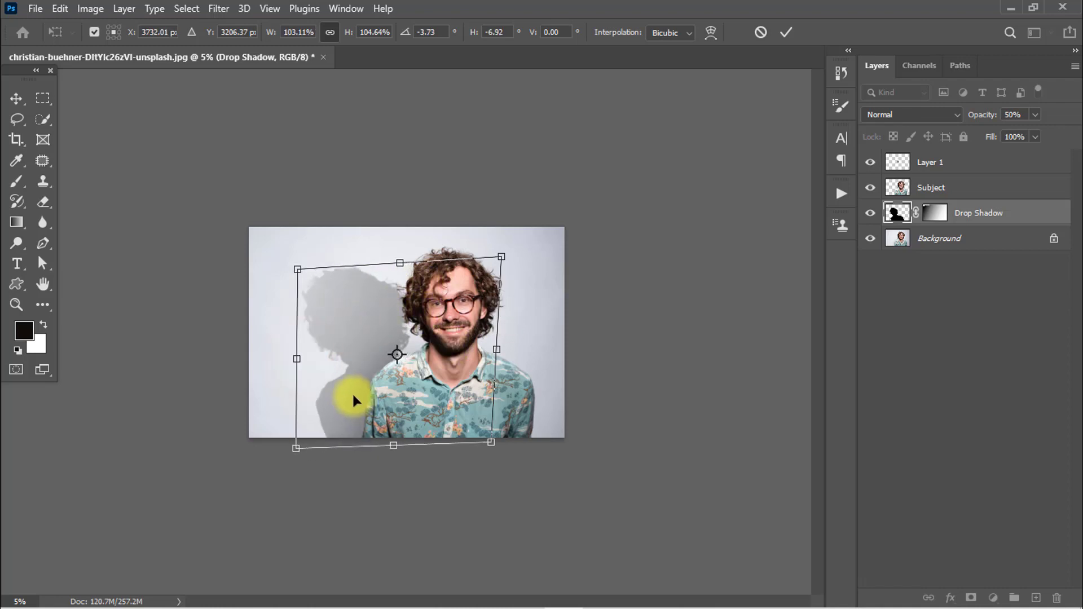
key(Return)
key(g)
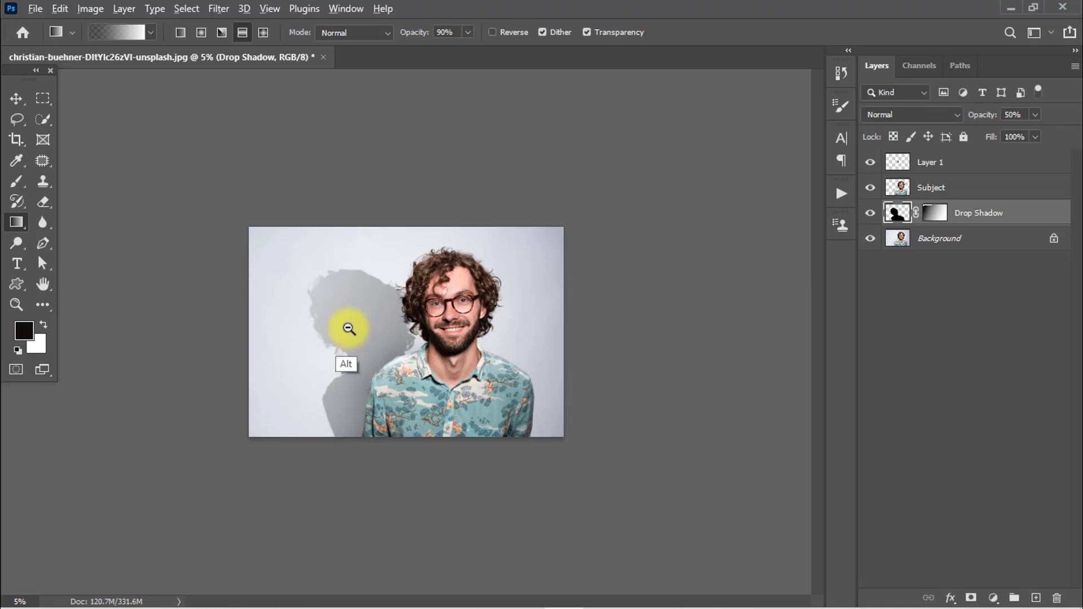
key(ctrl+plus)
key(ctrl+plus)
key(ctrl+plus)
ctrl+alt+click(247, 259)
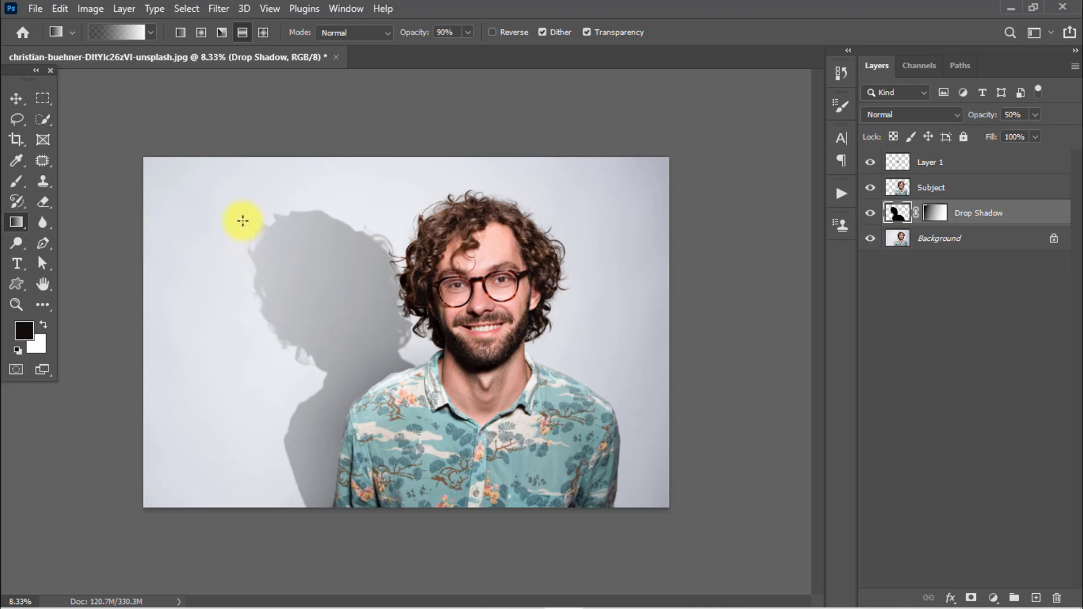